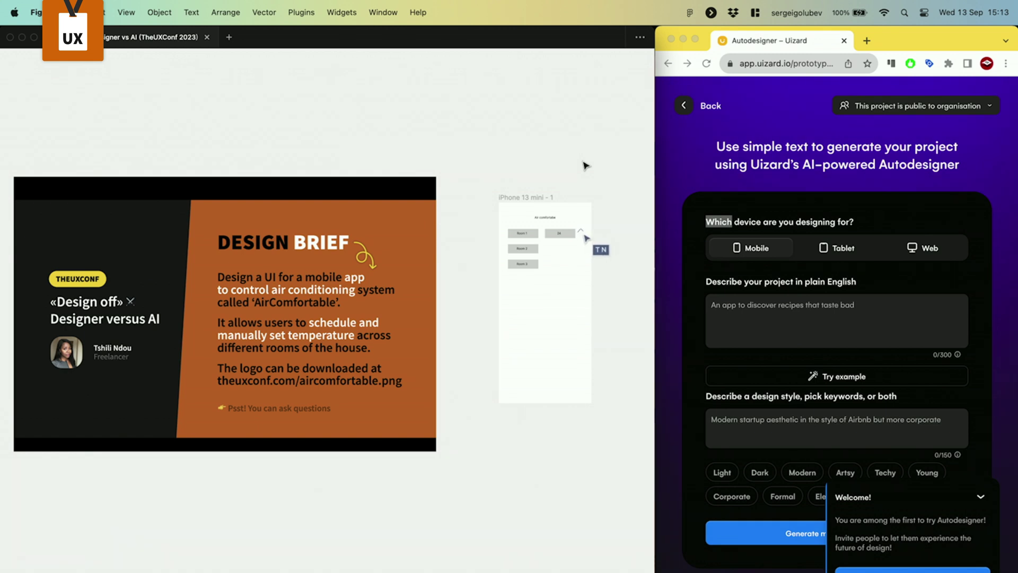
Step: Narrow the Uizard browser window and zoom Figma in on the first iPhone wireframe
left_click(662, 139)
left_click_drag(656, 139, 716, 135)
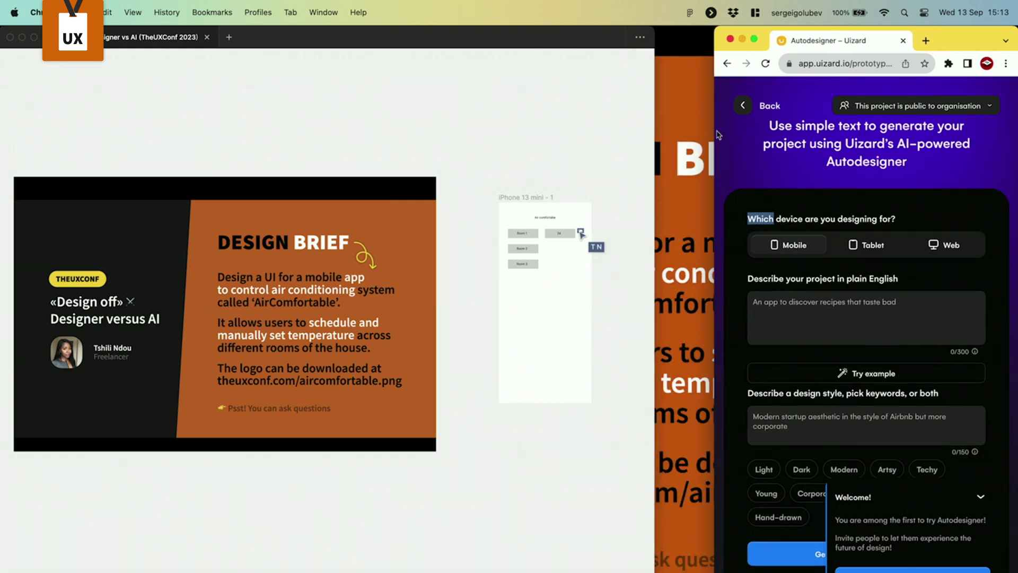
left_click(645, 151)
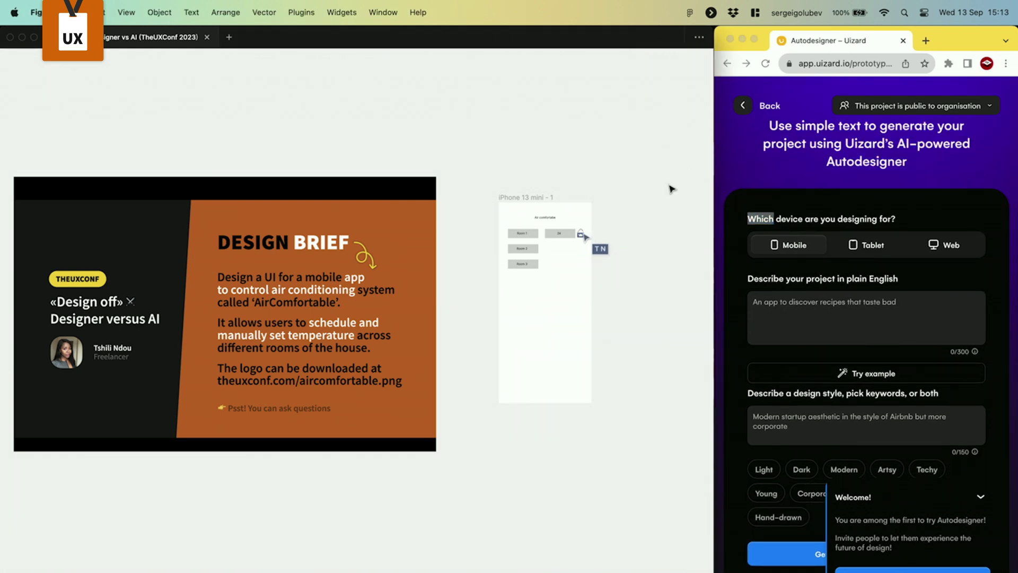
scroll(593, 270, "up", 5)
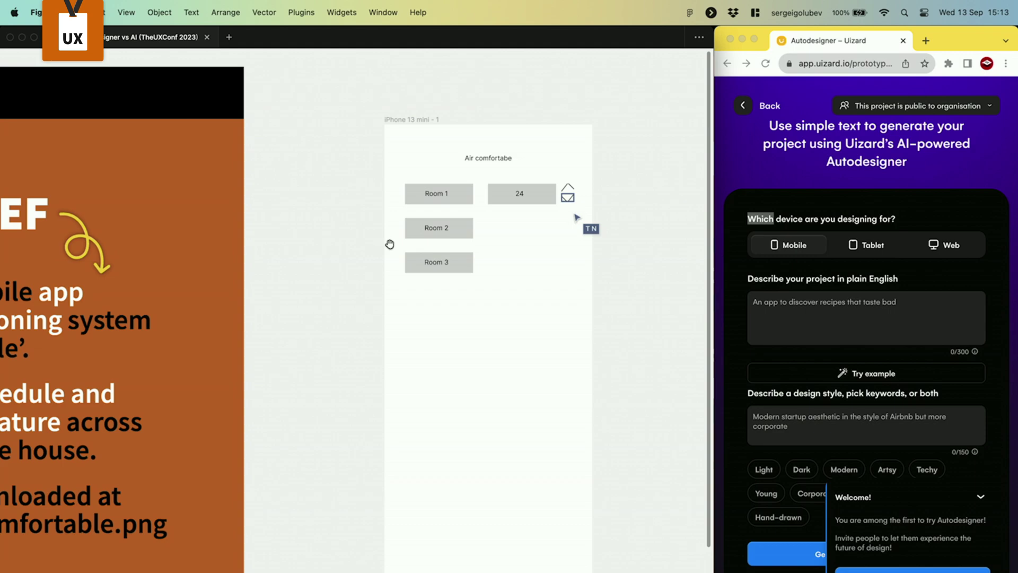
left_click_drag(391, 243, 470, 198)
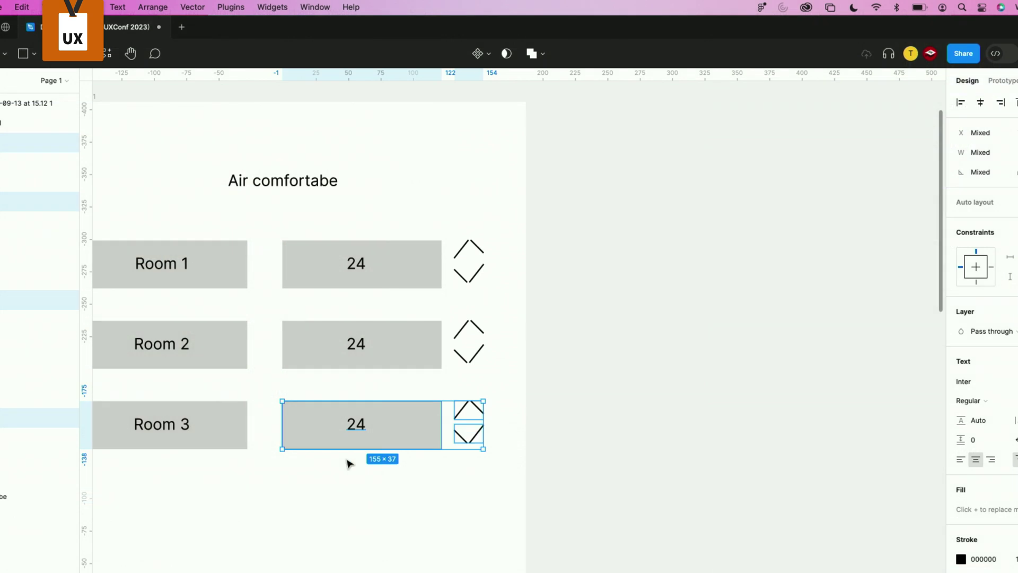
scroll(348, 461, "down", 4)
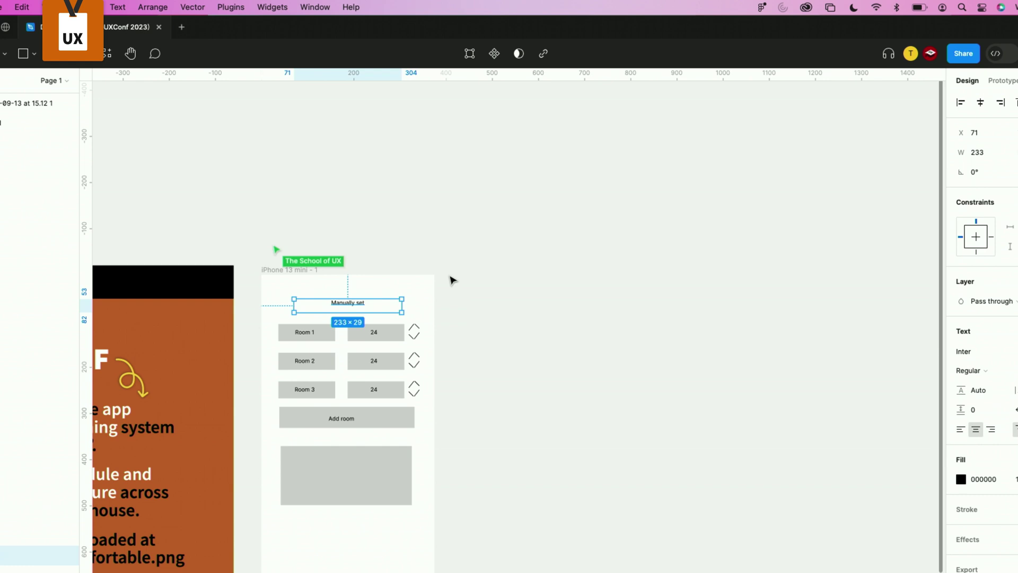
Step: Add a new iPhone 13 mini frame beside the first wireframe
key("f")
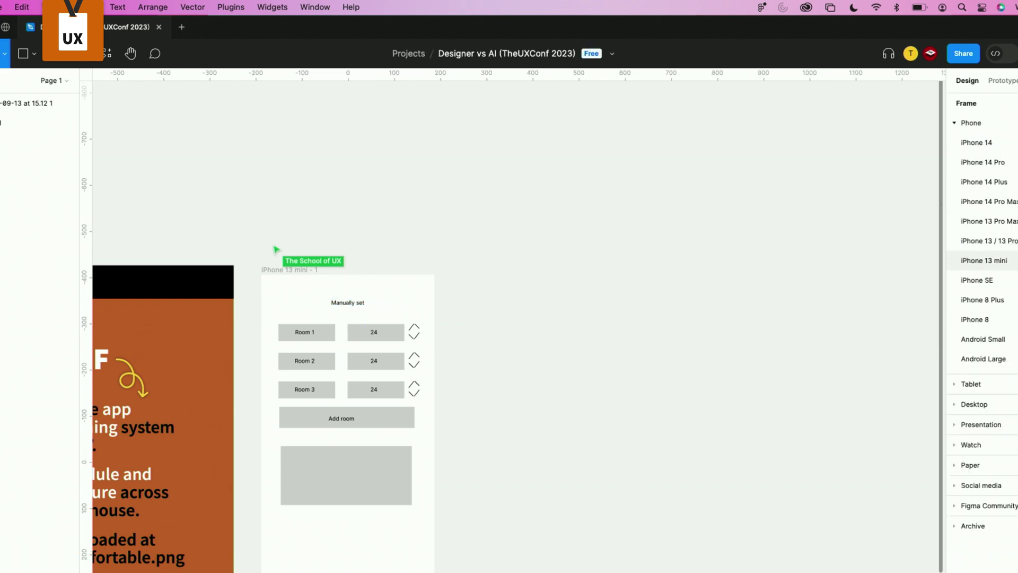
left_click(983, 260)
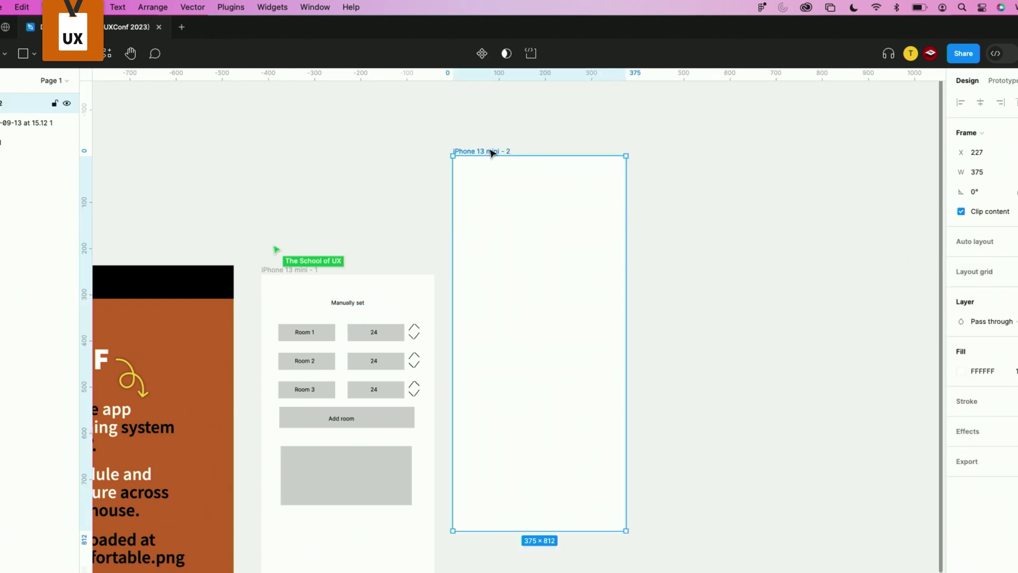
left_click_drag(491, 152, 499, 271)
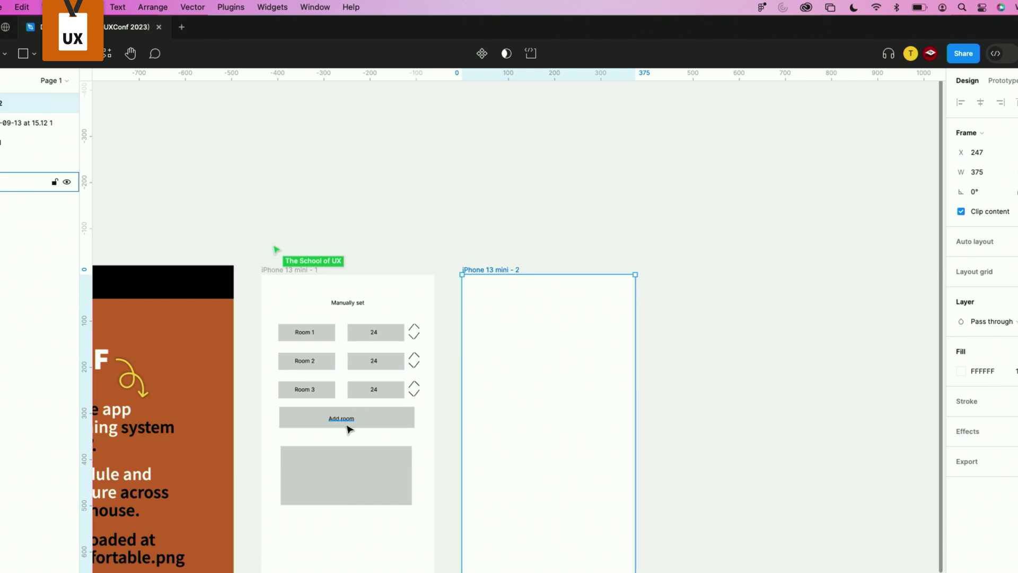
Step: Move the grey panel lower and shorten it to 86 px tall
left_click_drag(352, 491, 352, 500)
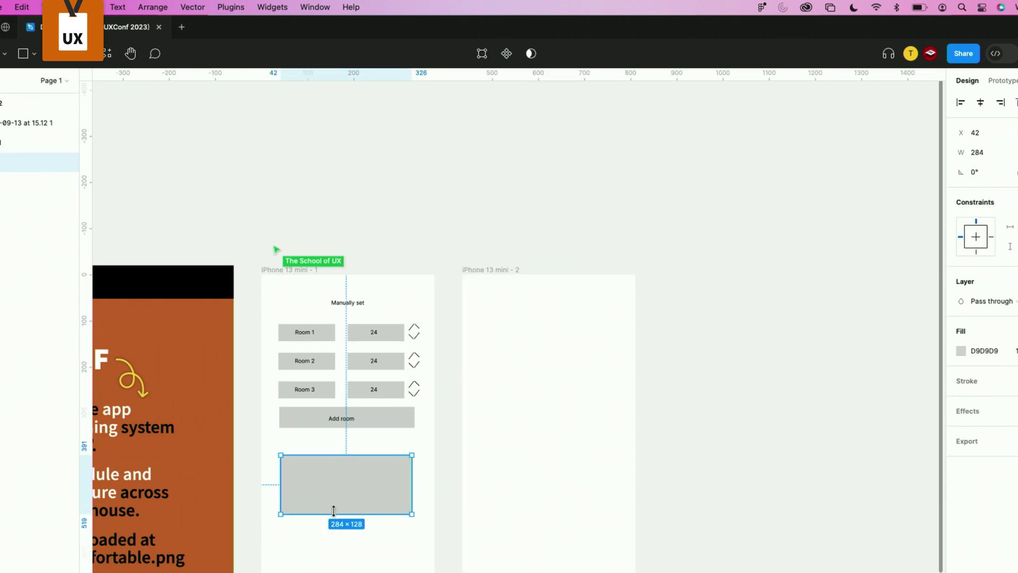
left_click(341, 525)
left_click(343, 509)
left_click_drag(343, 512, 342, 492)
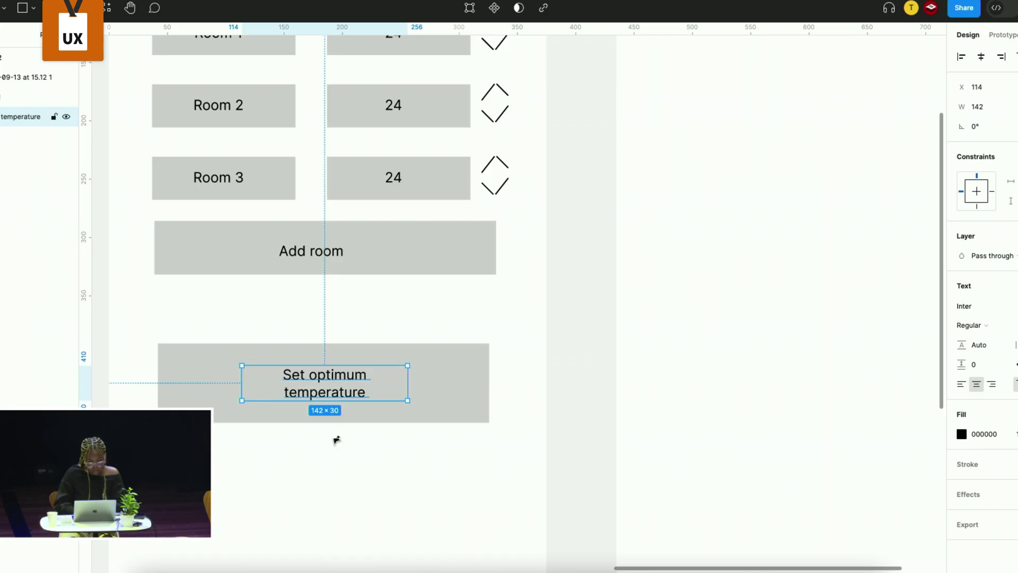
Step: Move the Set optimum temperature button up closer to Add room
left_click(472, 452)
left_click(233, 357)
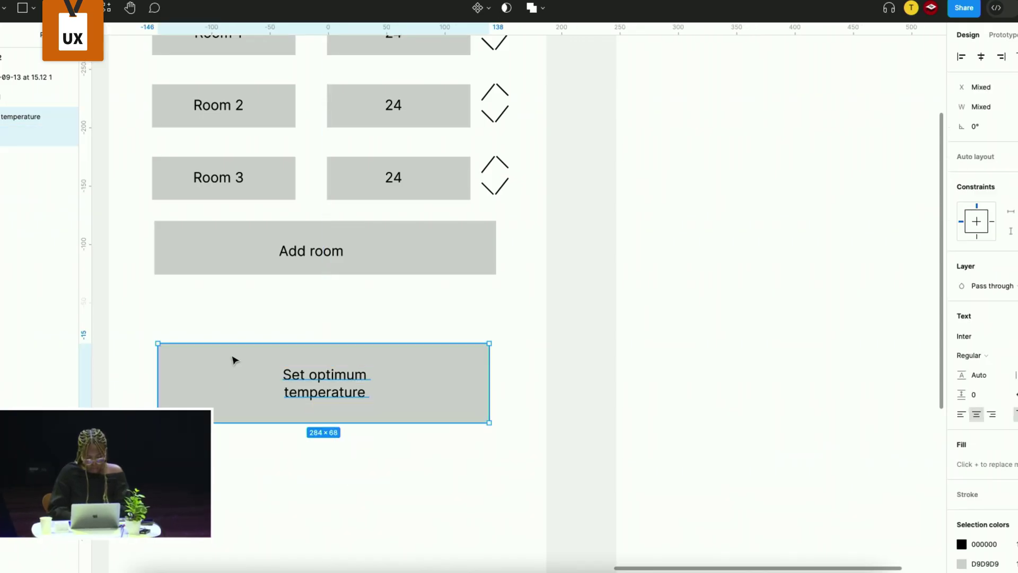
left_click_drag(299, 381, 298, 349)
left_click(321, 486)
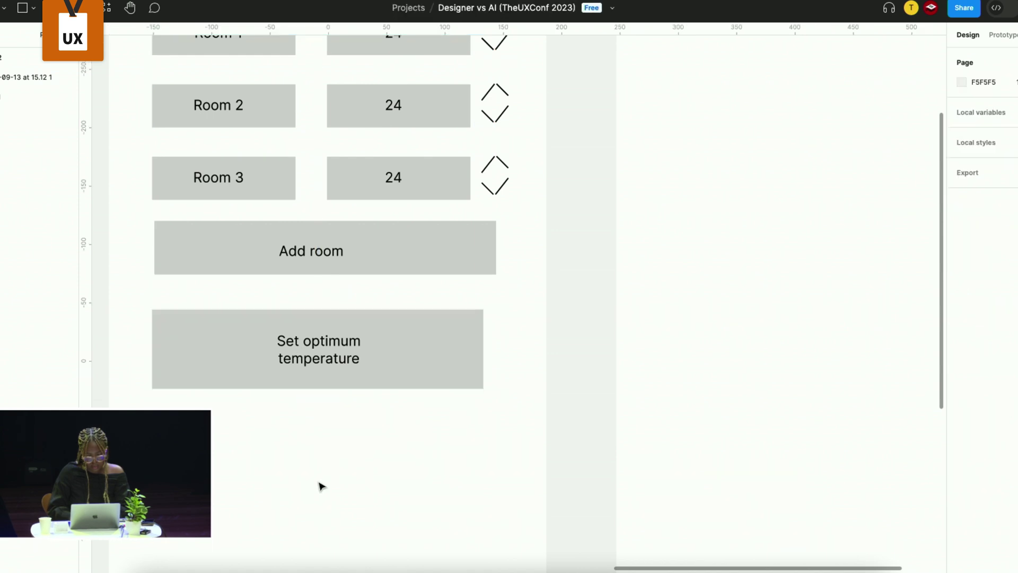
scroll(322, 486, "down", 5)
scroll(325, 425, "up", 2)
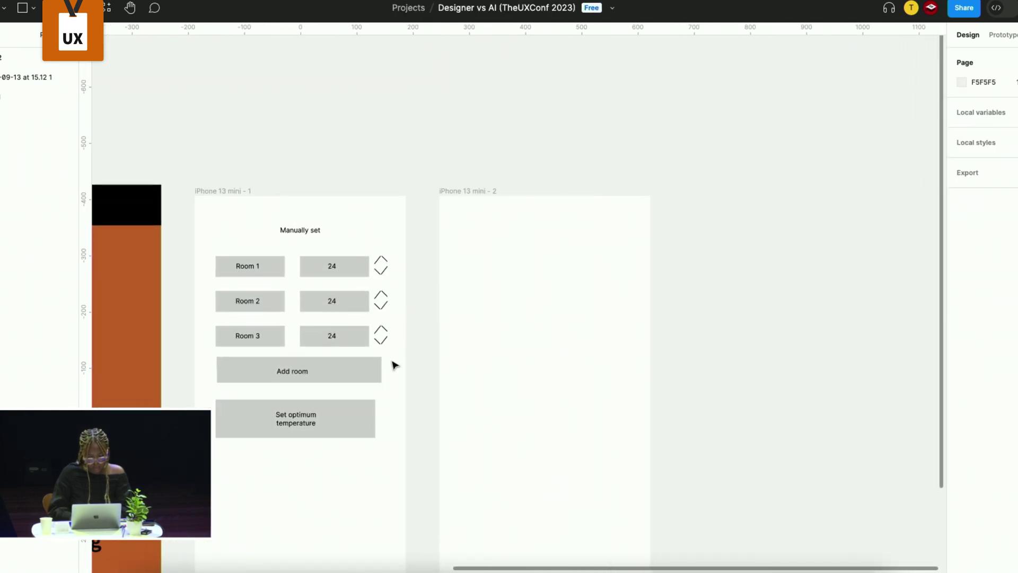
Step: Copy the Manually set heading into the second frame and retitle it 'Aircon'
left_click(303, 233)
key("super+d")
left_click_drag(303, 233, 539, 231)
scroll(536, 233, "down", 3)
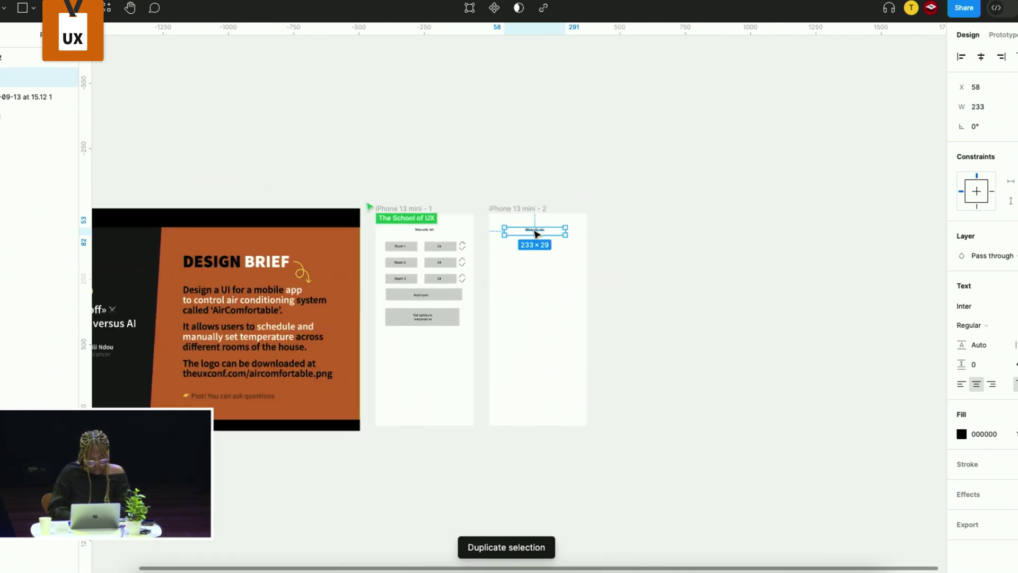
scroll(537, 233, "up", 2)
double_click(541, 230)
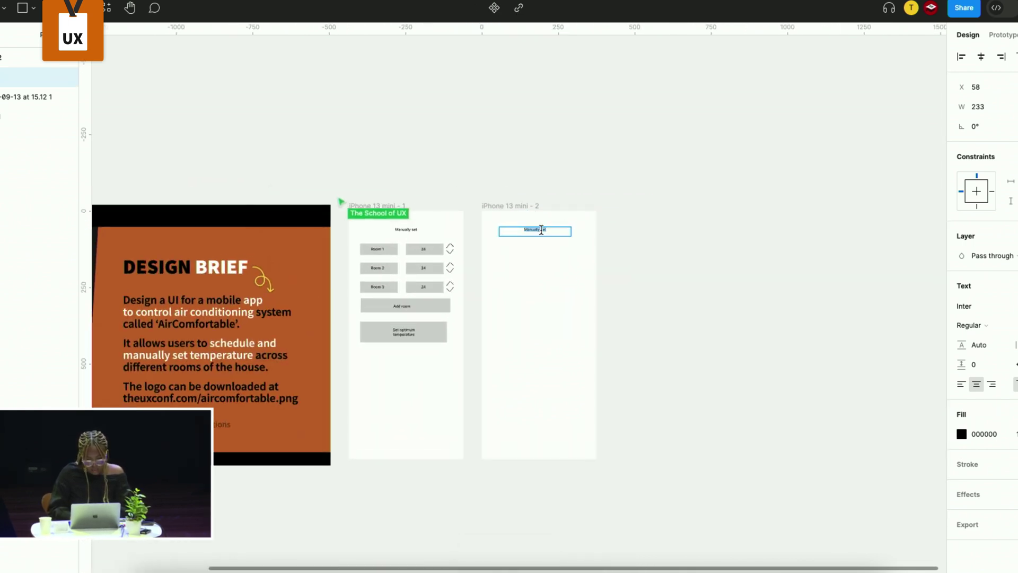
scroll(540, 230, "up", 3)
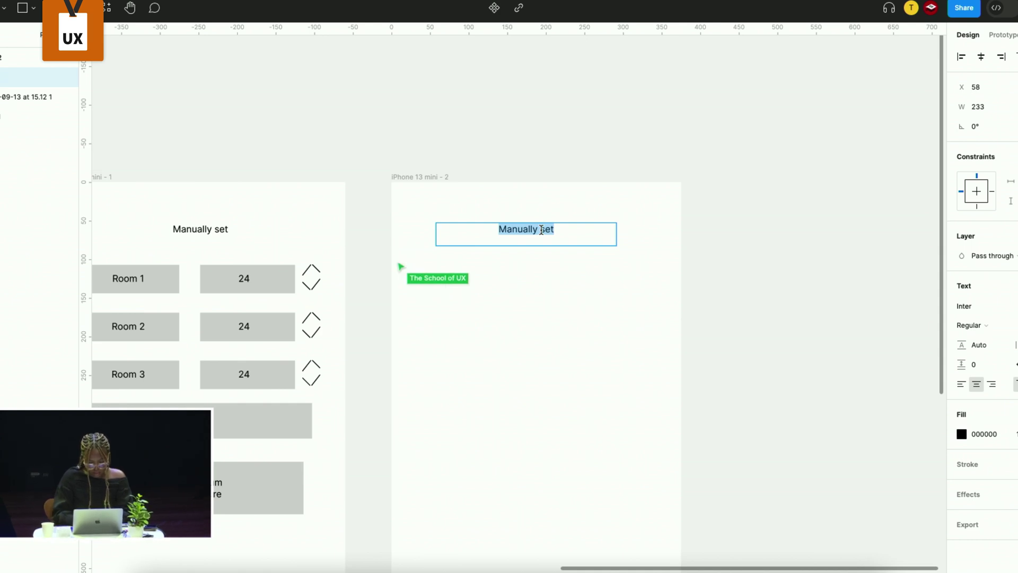
type("Aircon")
scroll(540, 229, "down", 3)
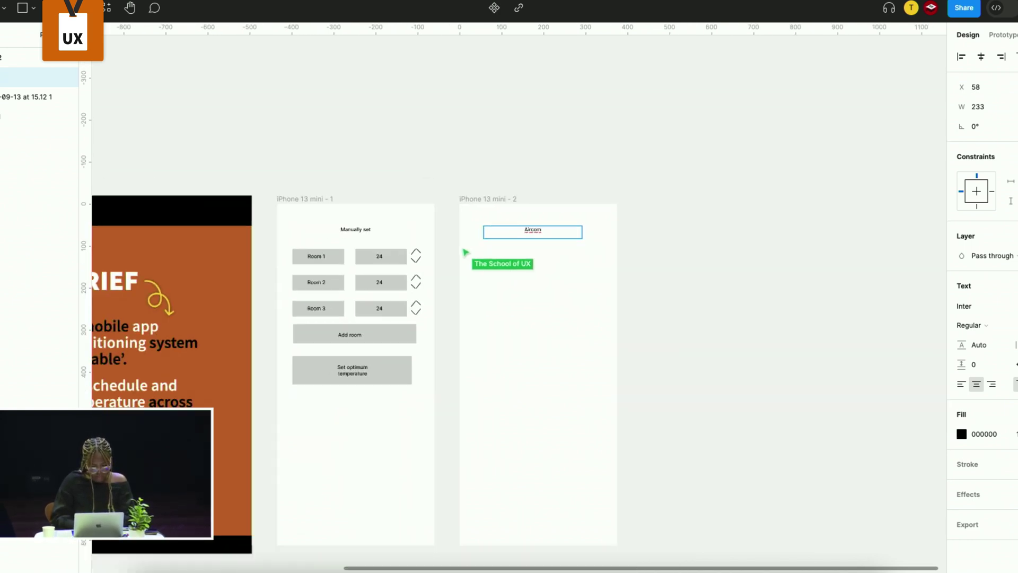
scroll(544, 231, "down", 2)
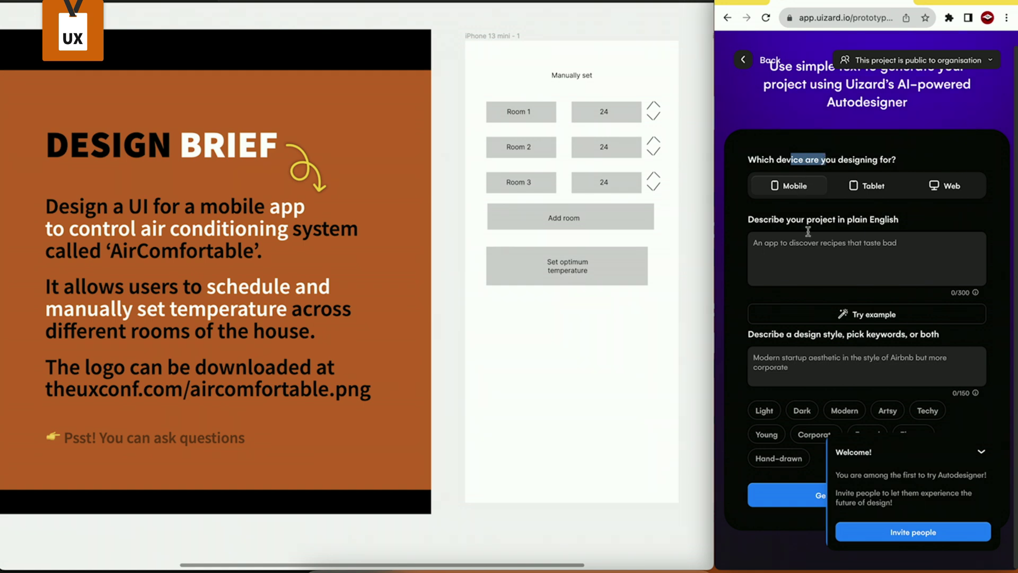
Step: Copy the AirComfortable brief from the note into Uizard's project description box
left_click(817, 255)
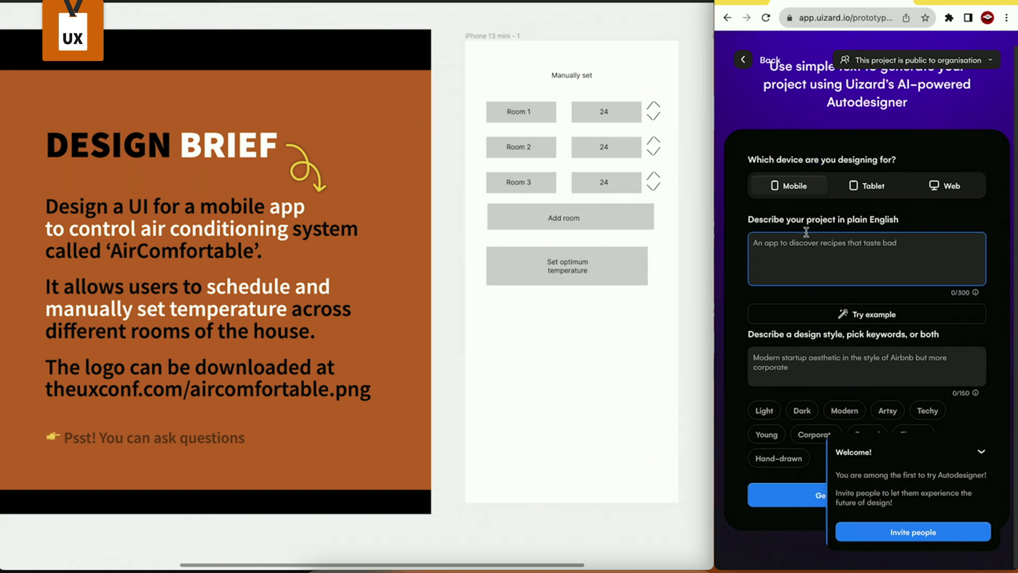
left_click(636, 562)
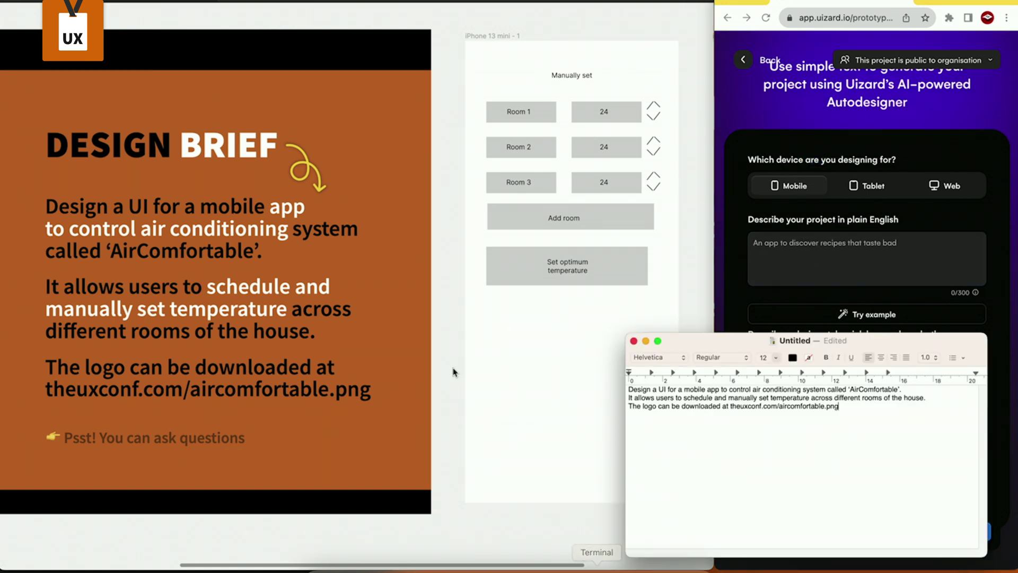
key("super+a")
key("super+c")
left_click(889, 257)
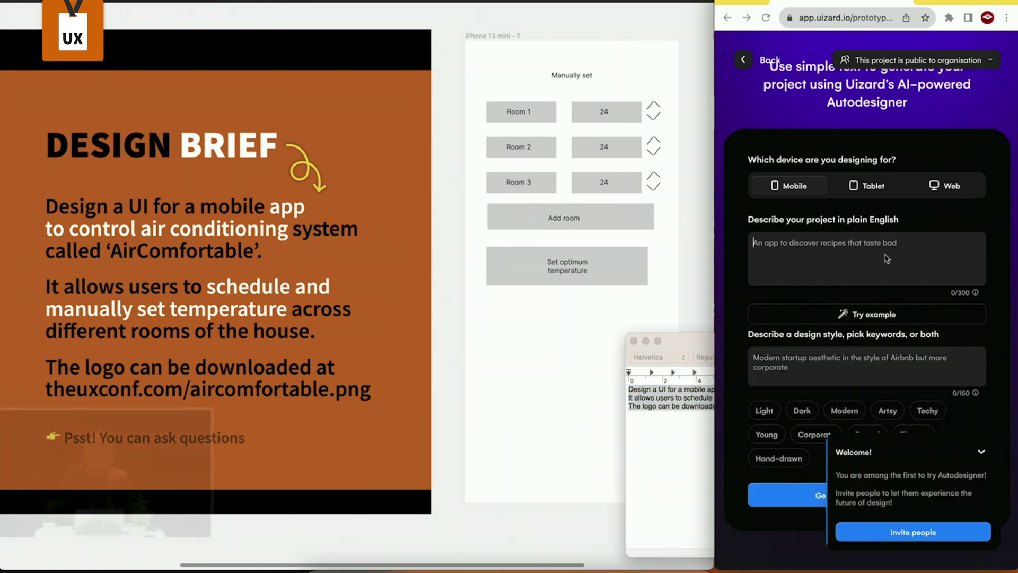
key("super+v")
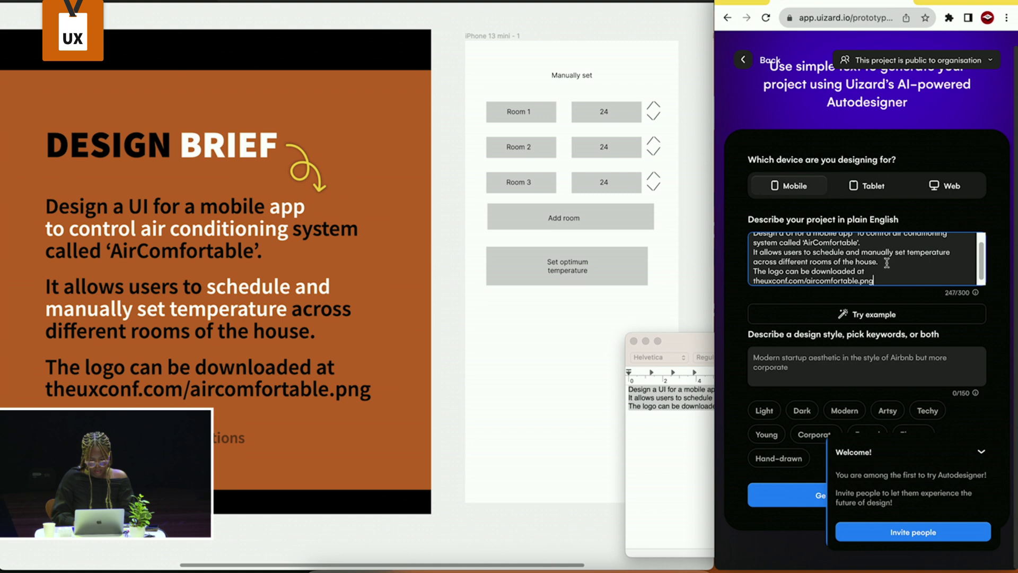
Step: Add blank lines after 'house.' and before 'It allows users' in the description
left_click(887, 261)
key("Return")
scroll(849, 262, "up", 3)
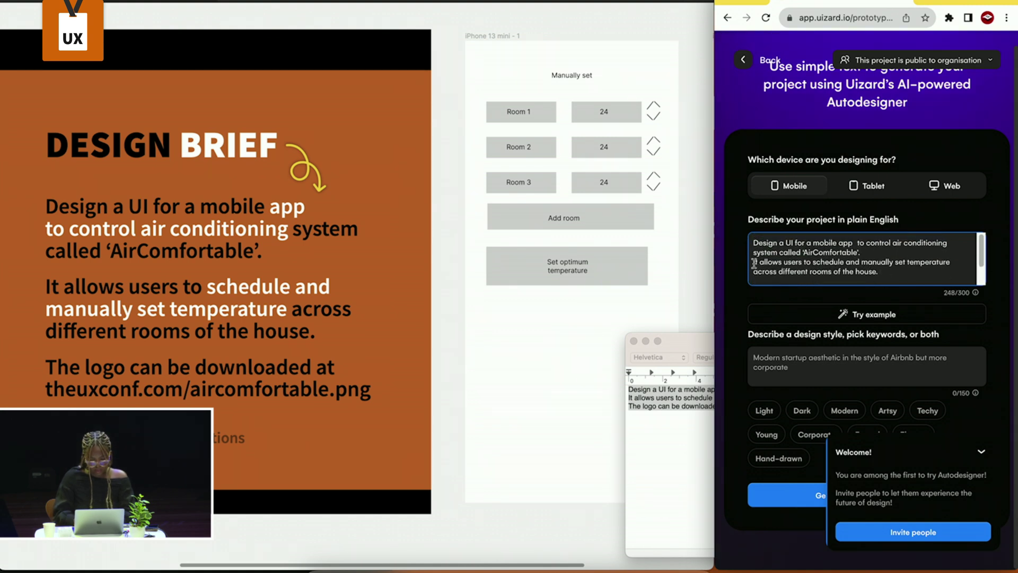
key("BackSpace")
key("Return")
key("Return")
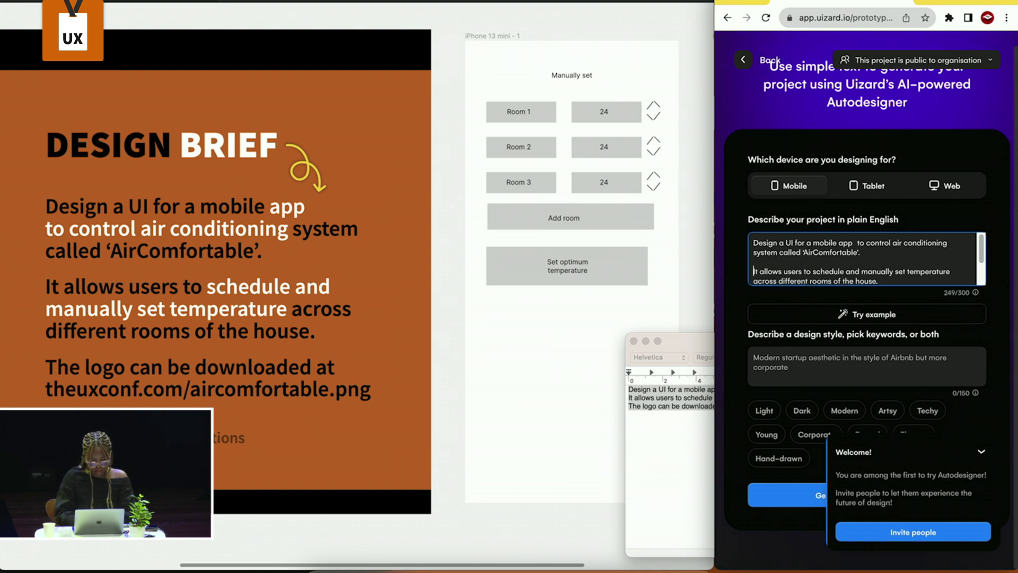
scroll(864, 259, "down", 3)
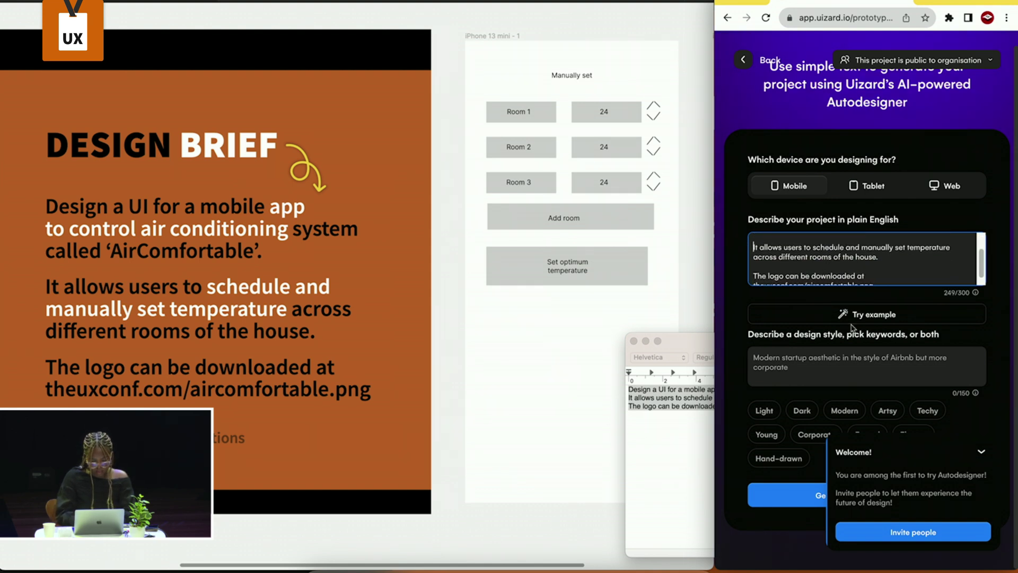
Step: Dismiss the Welcome popup and pick Dark as the style keyword
left_click(846, 363)
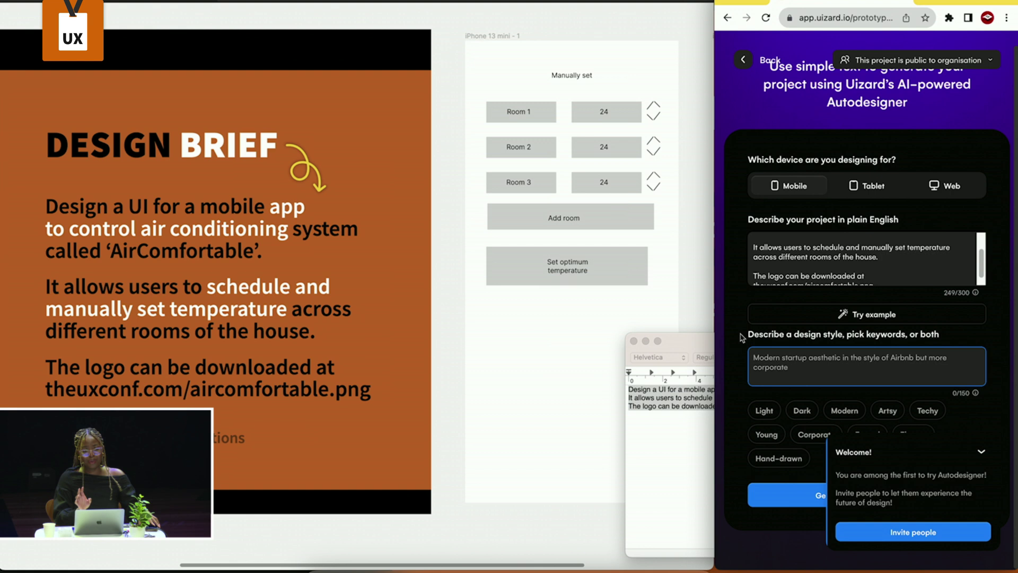
left_click(981, 452)
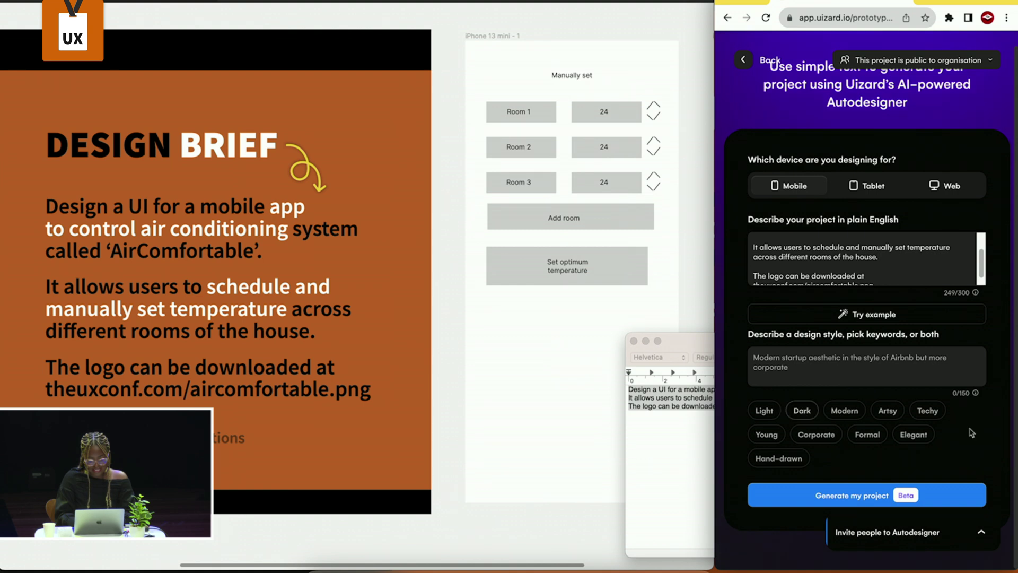
left_click(800, 414)
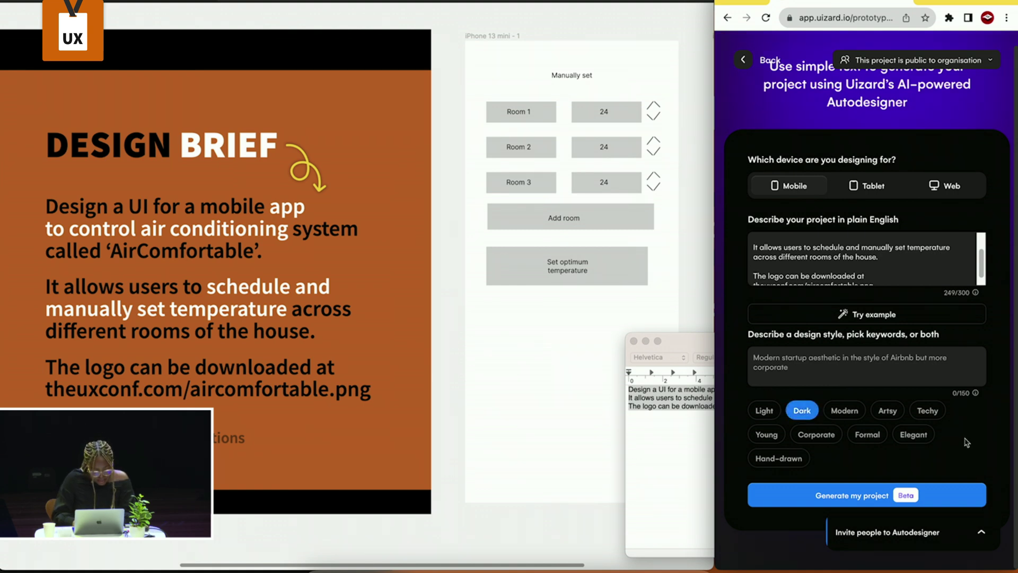
scroll(962, 442, "up", 1)
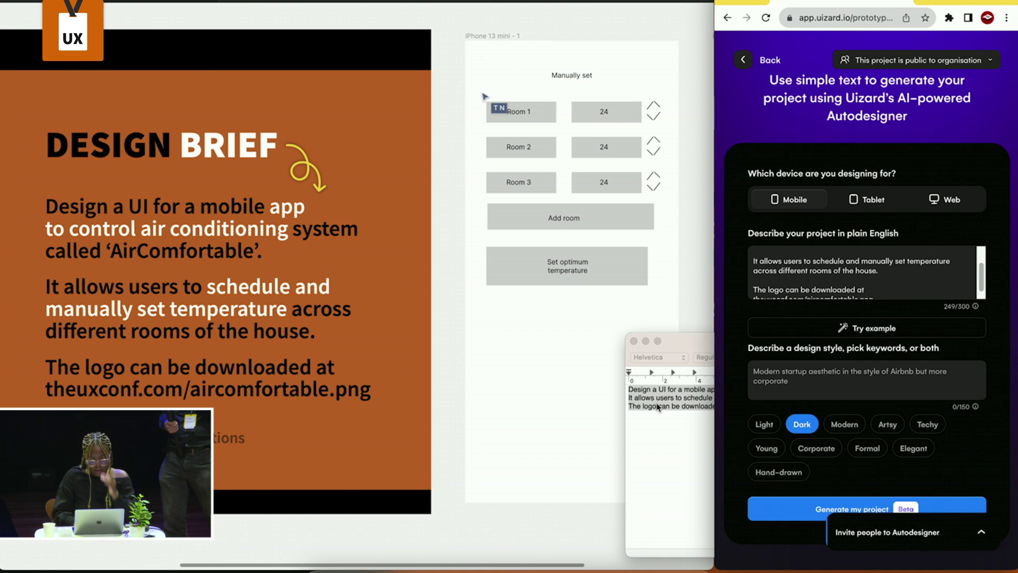
Step: Bring the Figma canvas back in front of the browser
left_click(617, 120)
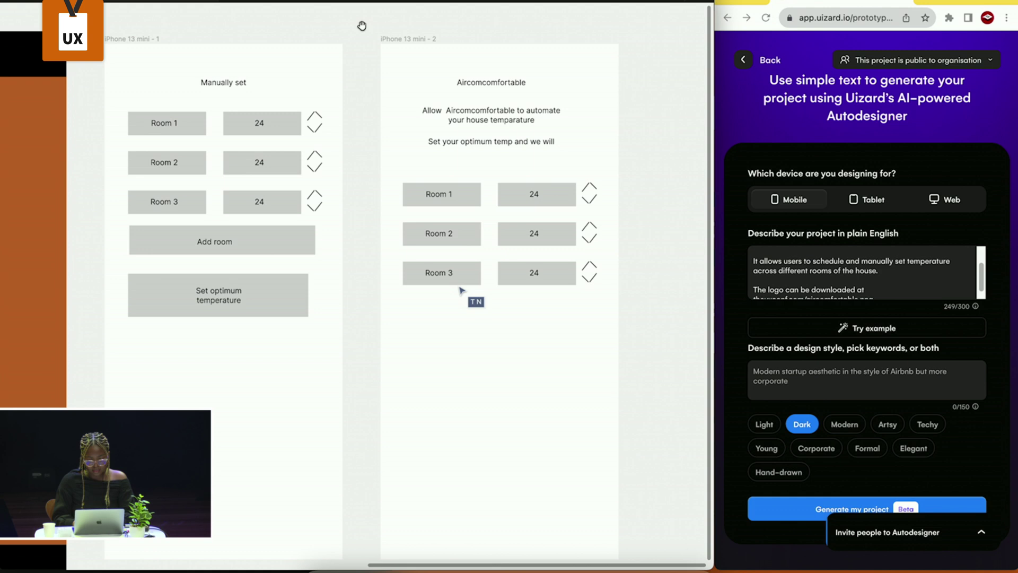
Step: Pan the canvas so both iPhone wireframes are in view
left_click_drag(362, 26, 298, 36)
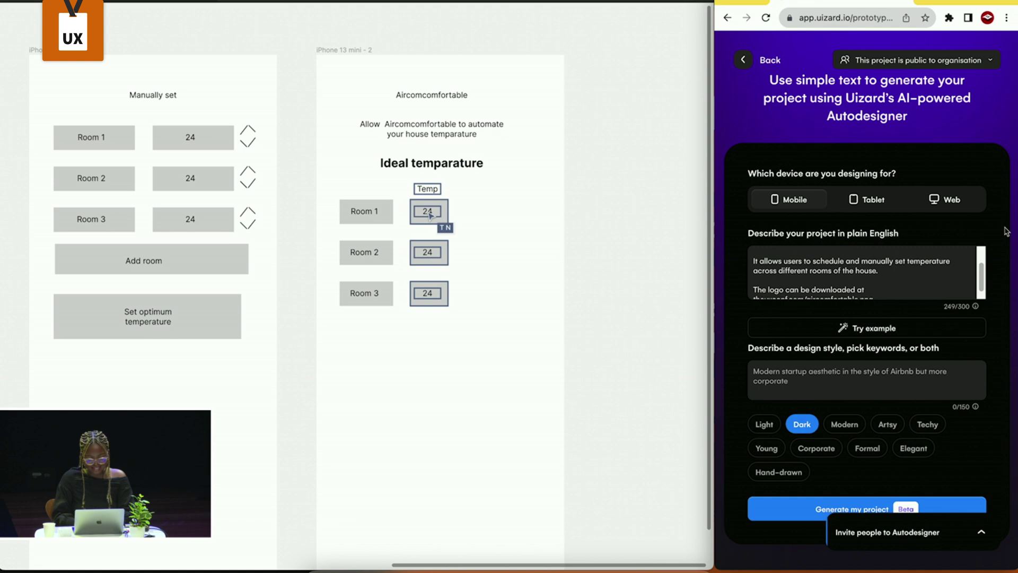
Step: Scroll the canvas to review the second wireframe's room rows
scroll(1005, 231, "down", 1)
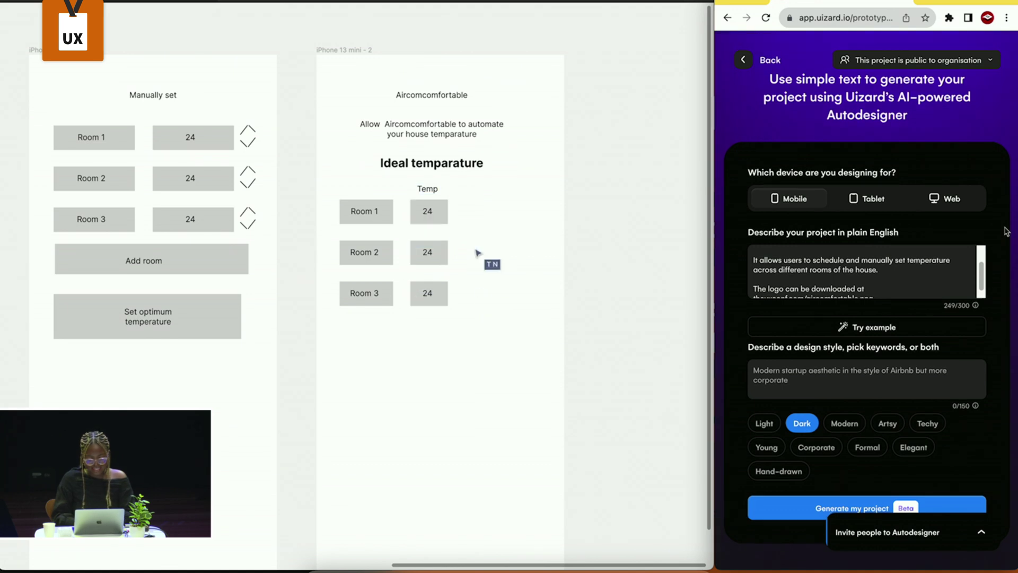
scroll(1006, 232, "up", 1)
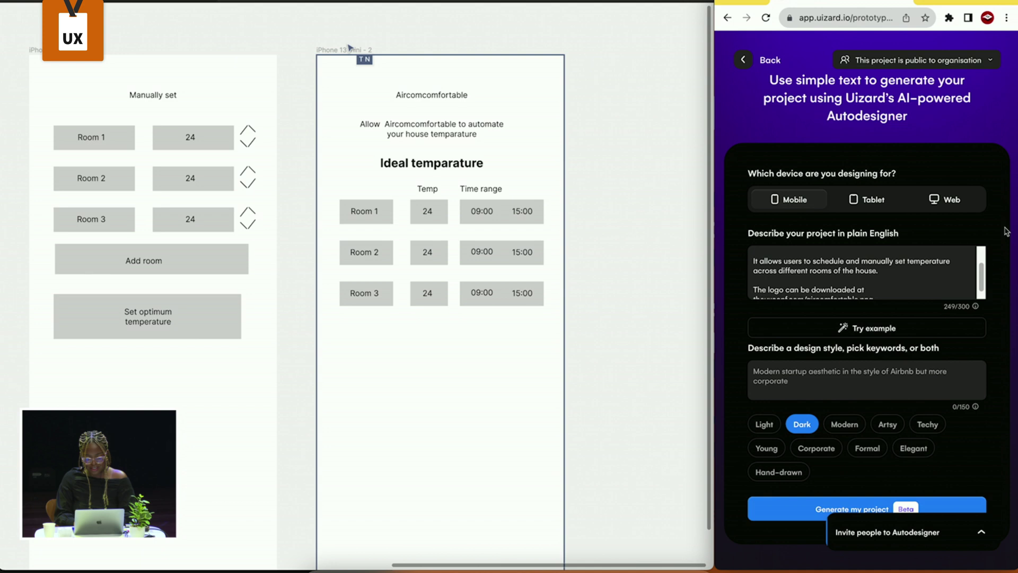
Step: Duplicate the second wireframe as a third iPhone 13 mini frame and re-centre the view
left_click_drag(349, 48, 667, 50, "alt")
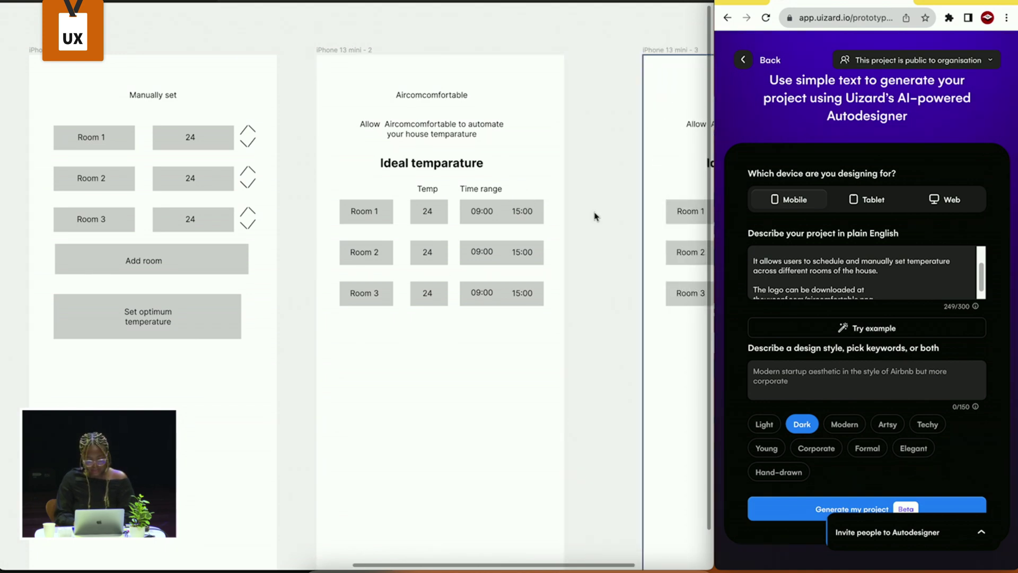
scroll(593, 216, "down", 5)
scroll(578, 91, "right", 3)
scroll(473, 96, "up", 1)
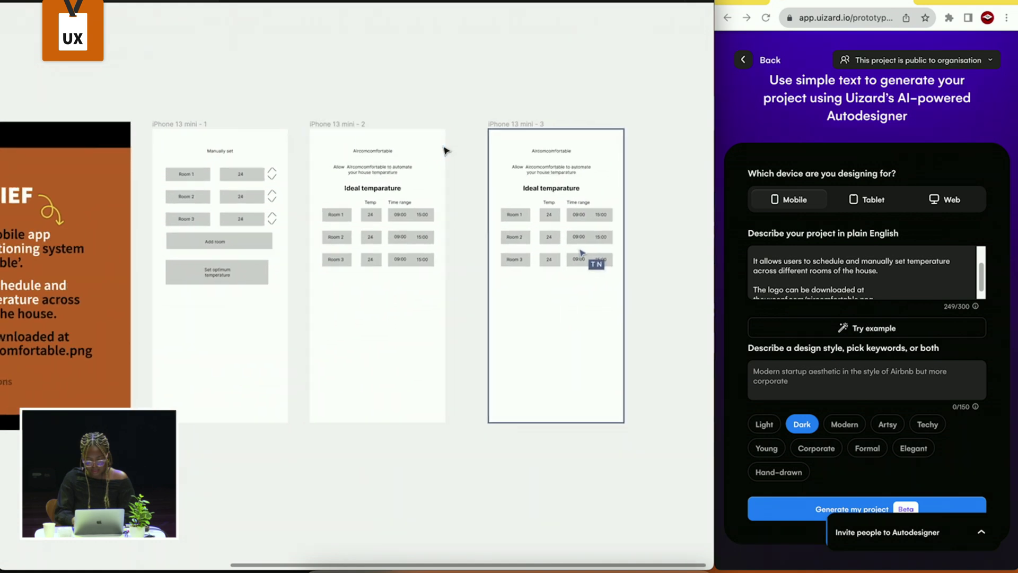
scroll(448, 152, "up", 3)
scroll(507, 127, "left", 1)
scroll(509, 120, "down", 1)
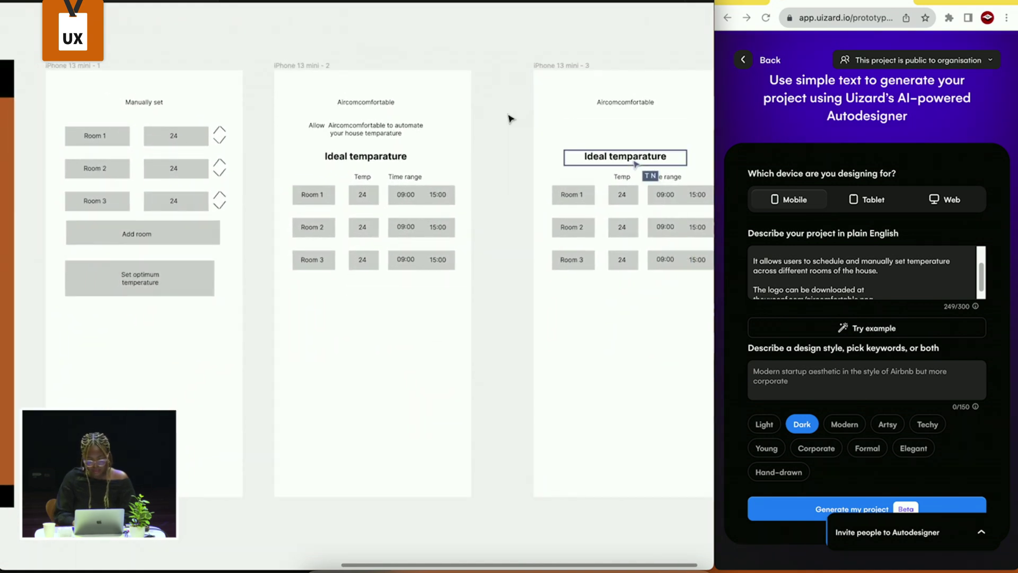
scroll(493, 111, "right", 3)
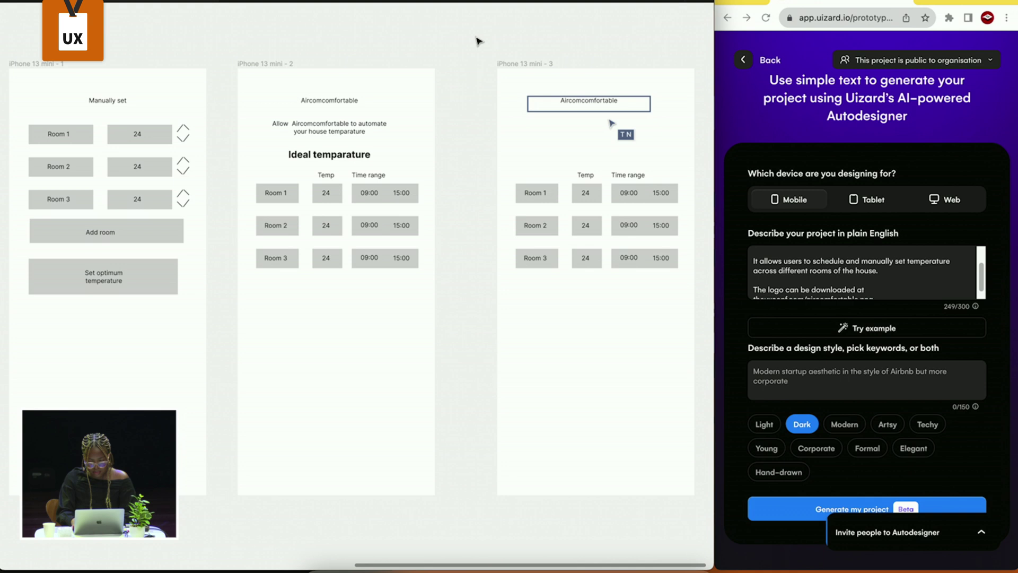
scroll(481, 36, "down", 2)
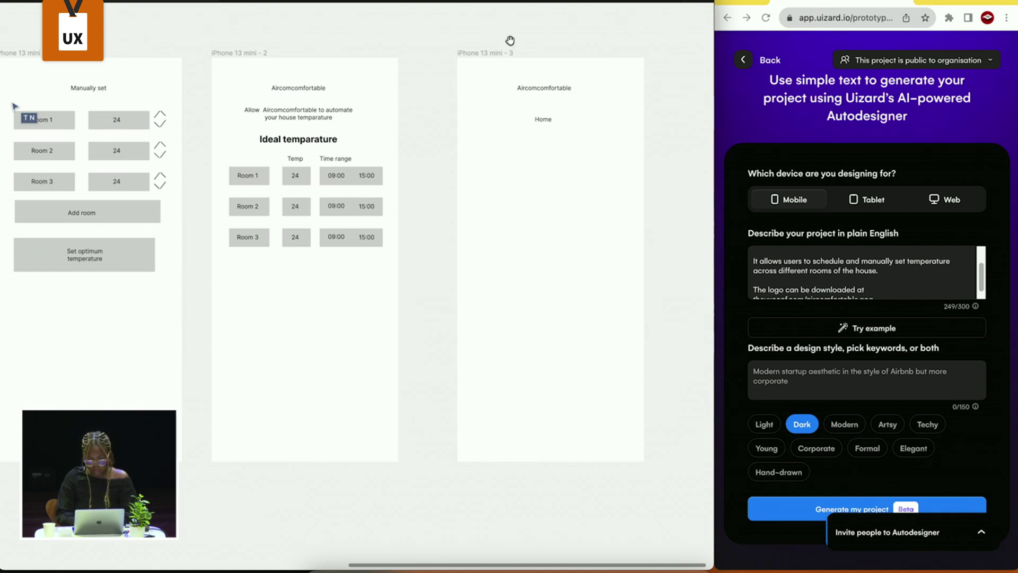
scroll(465, 62, "down", 3)
scroll(432, 49, "up", 3)
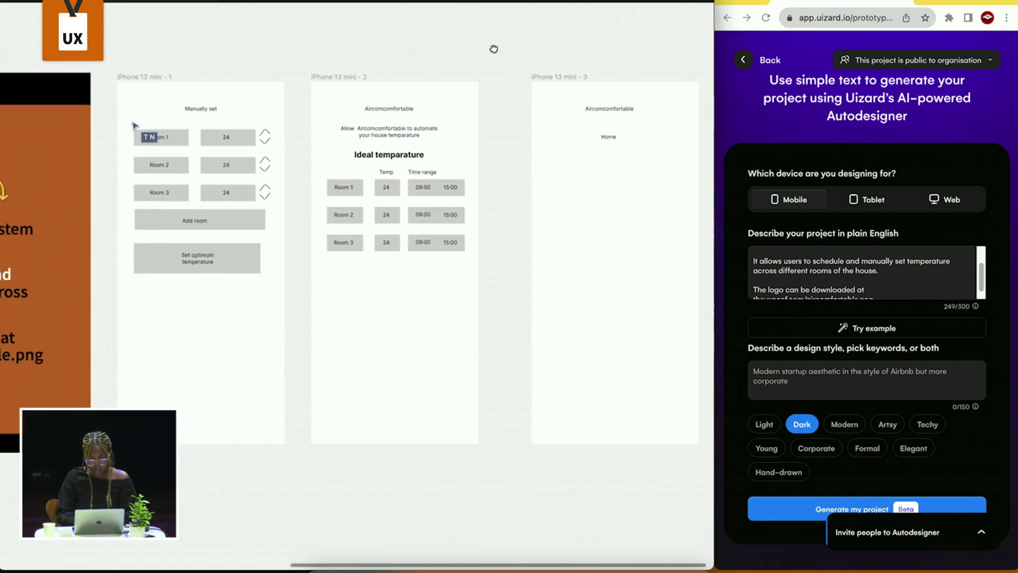
left_click_drag(476, 45, 463, 57)
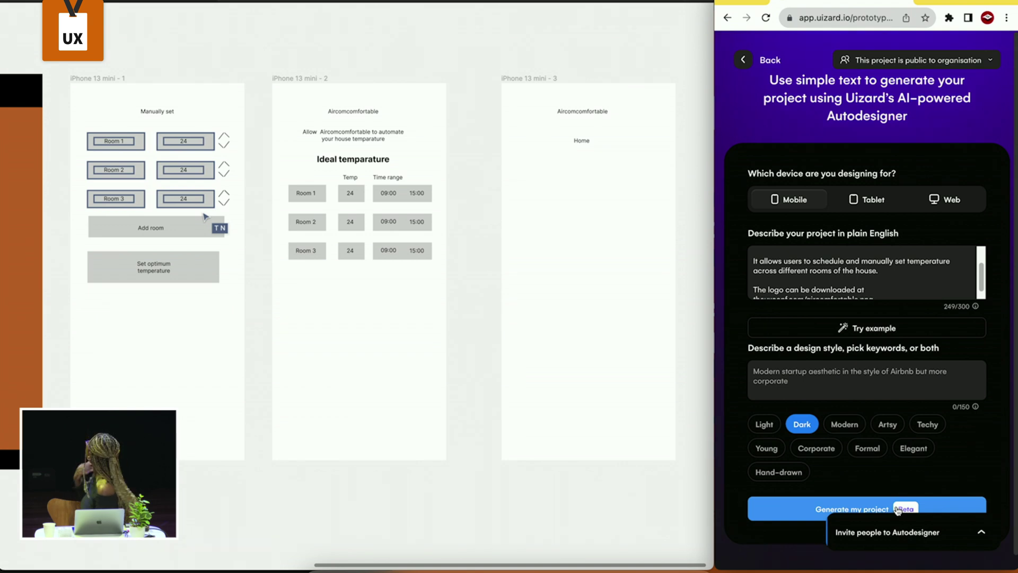
Step: Pan across the Figma wireframes, then generate the Uizard AI prototype from the description
scroll(442, 53, "left", 2)
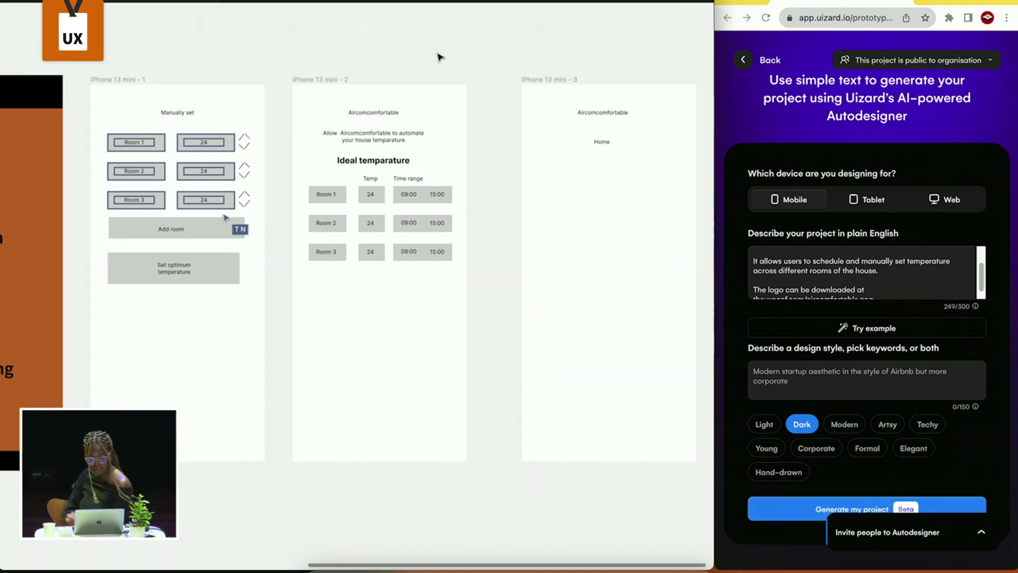
scroll(440, 51, "left", 2)
scroll(318, 106, "down", 3)
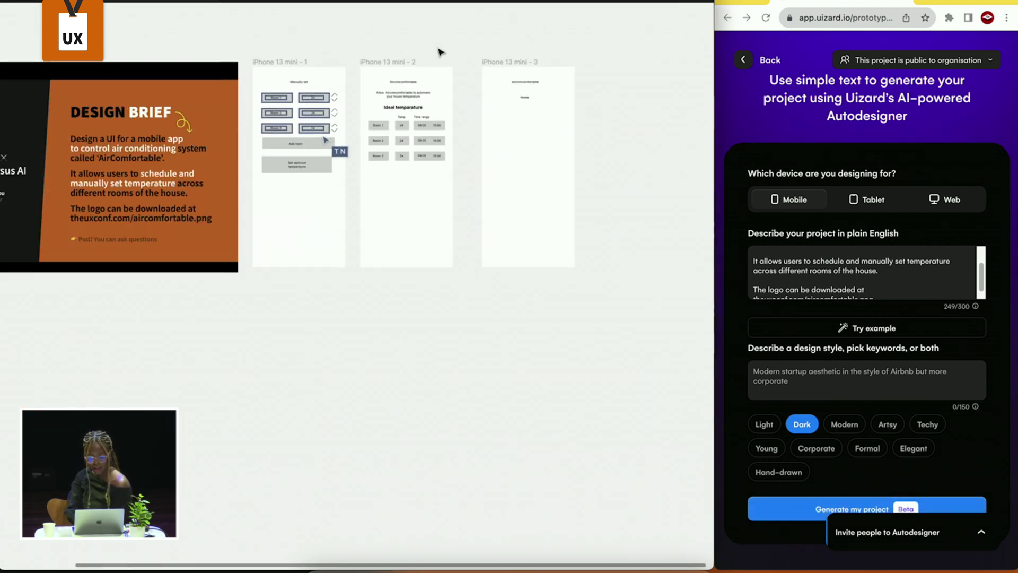
scroll(301, 121, "up", 2)
scroll(340, 80, "up", 3)
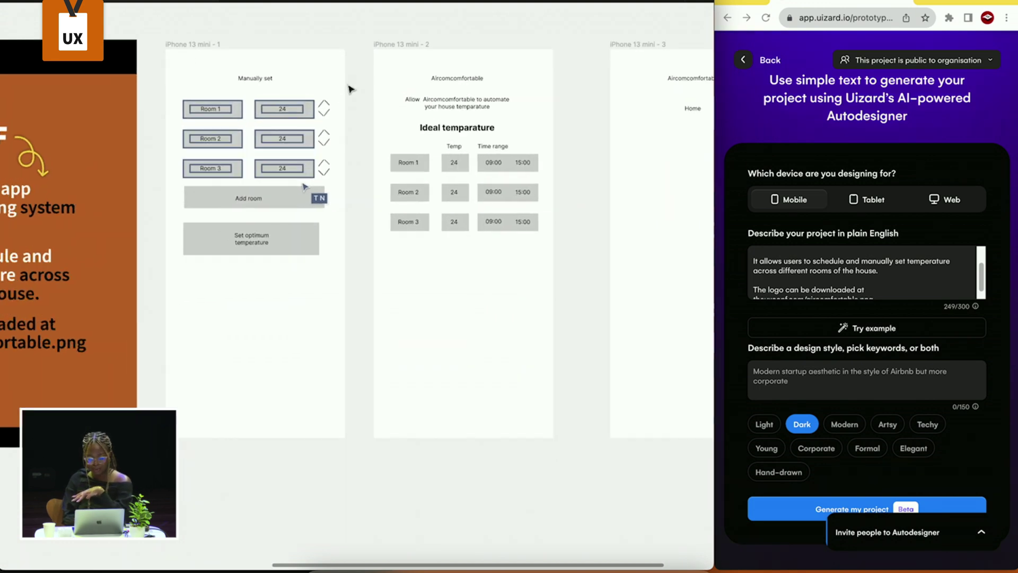
scroll(334, 29, "up", 2)
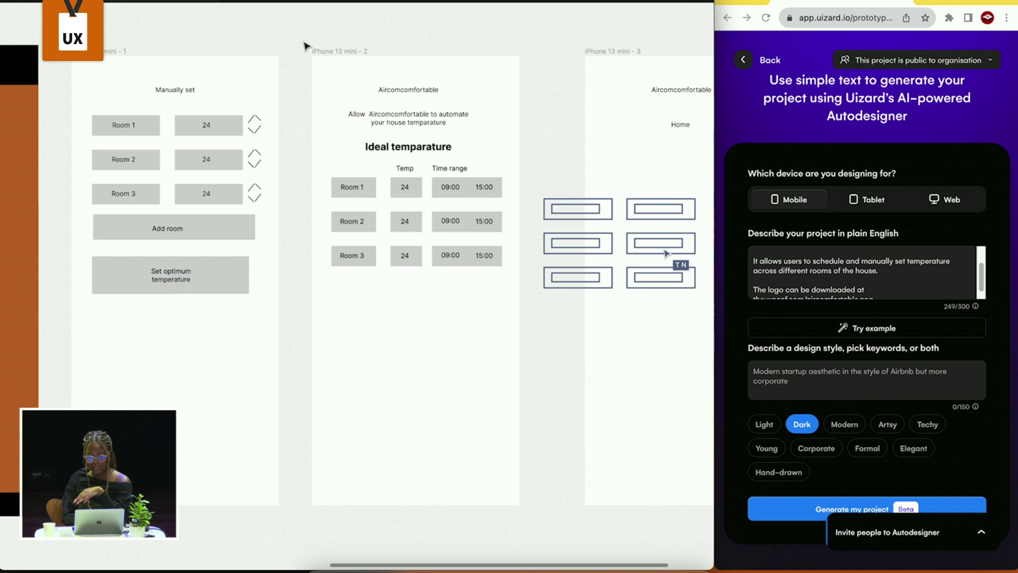
scroll(293, 39, "down", 2)
scroll(310, 41, "right", 1)
scroll(310, 42, "up", 1)
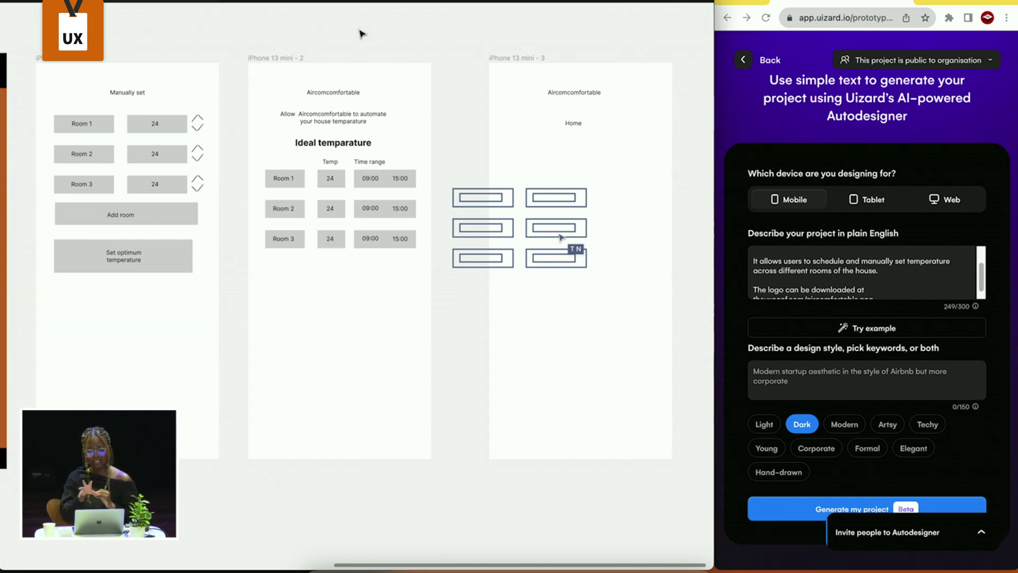
left_click(788, 513)
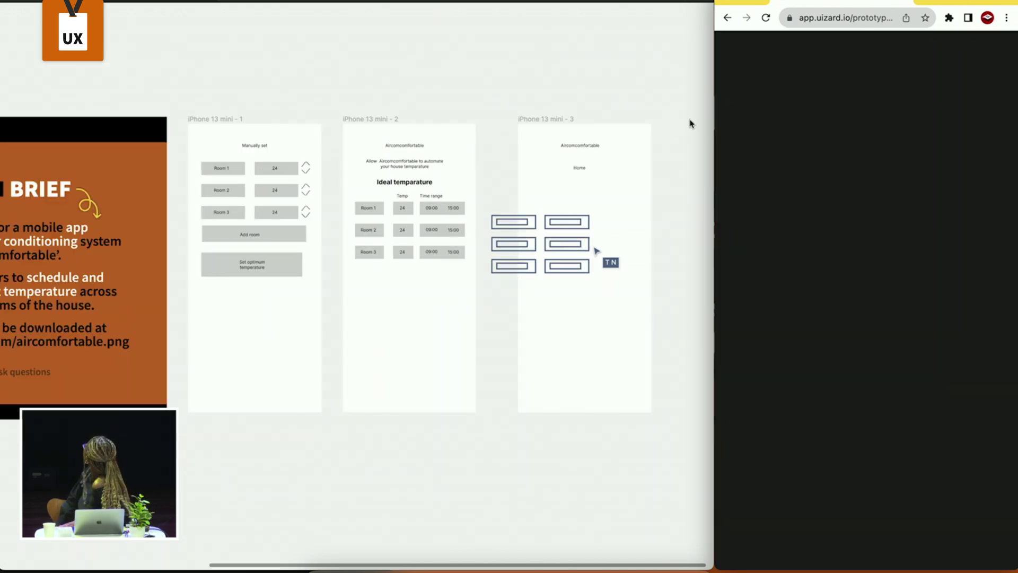
Step: Widen the browser window to show the AirComfortable prototype's Welcome, Signup and Home screens
left_click_drag(714, 124, 561, 127)
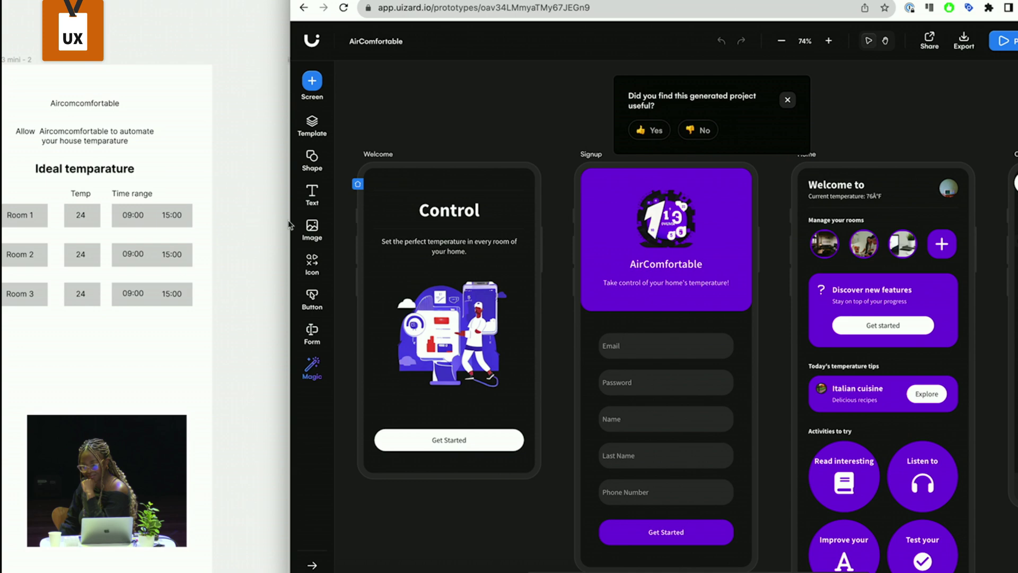
Step: Dismiss the Uizard feedback prompt over the canvas
scroll(259, 401, "up", 3, "ctrl")
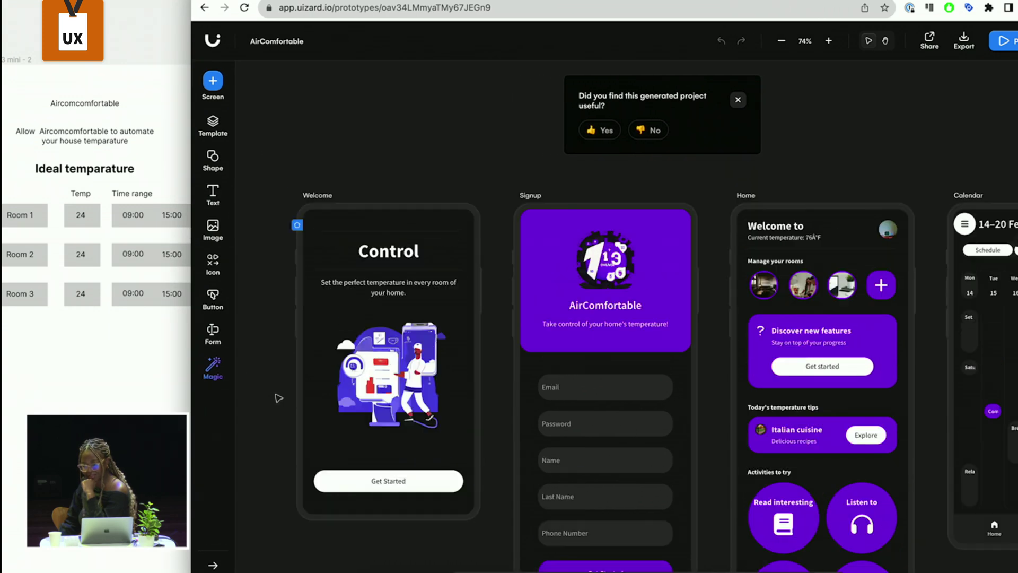
scroll(295, 394, "up", 3, "ctrl")
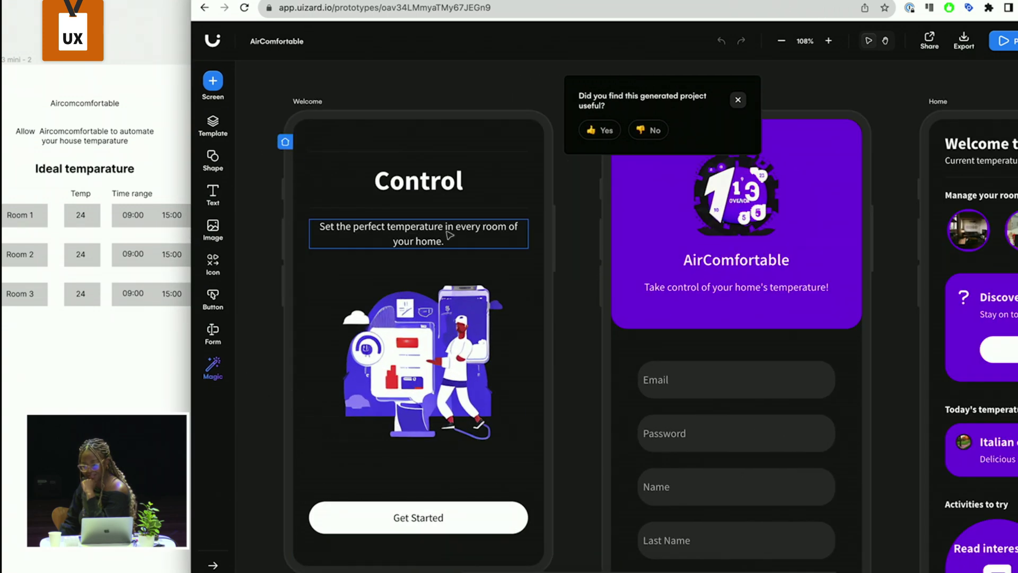
left_click(737, 99)
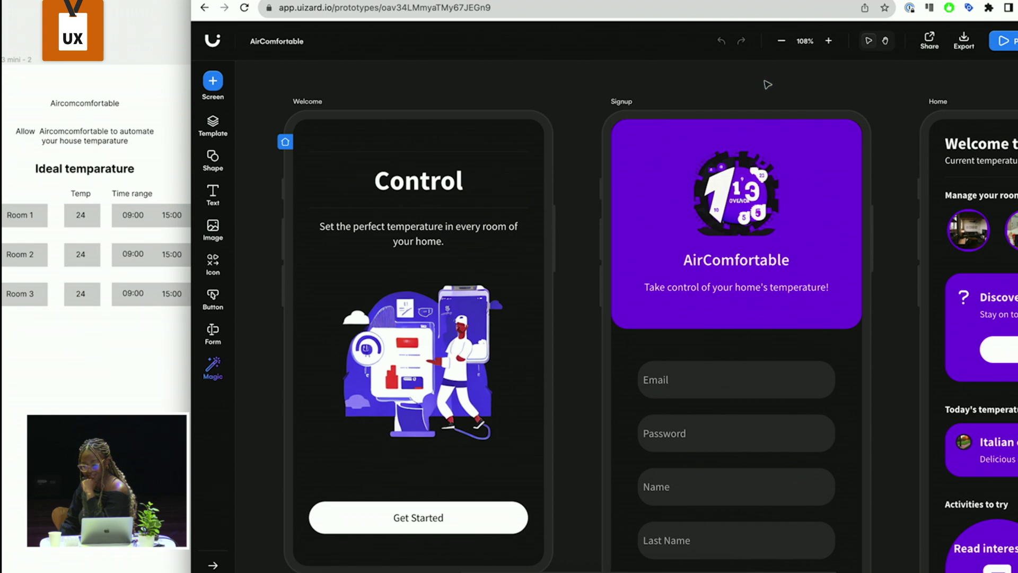
Step: Pan across the canvas to view the Calendar, Notifications and Settings screens beside Home
scroll(765, 84, "down", 1)
scroll(862, 176, "down", 4)
scroll(749, 118, "right", 10)
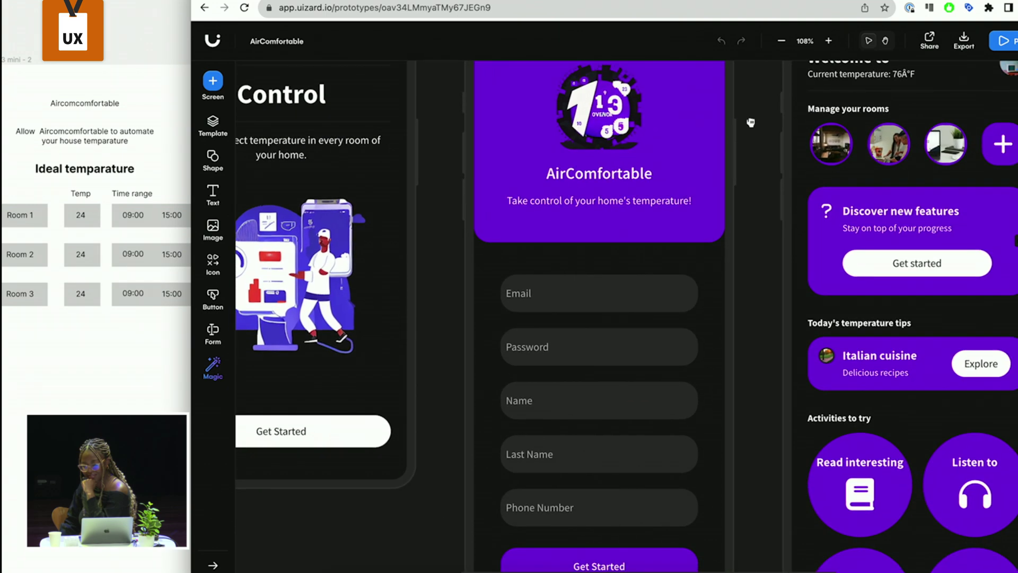
scroll(501, 167, "right", 3)
scroll(477, 159, "up", 3)
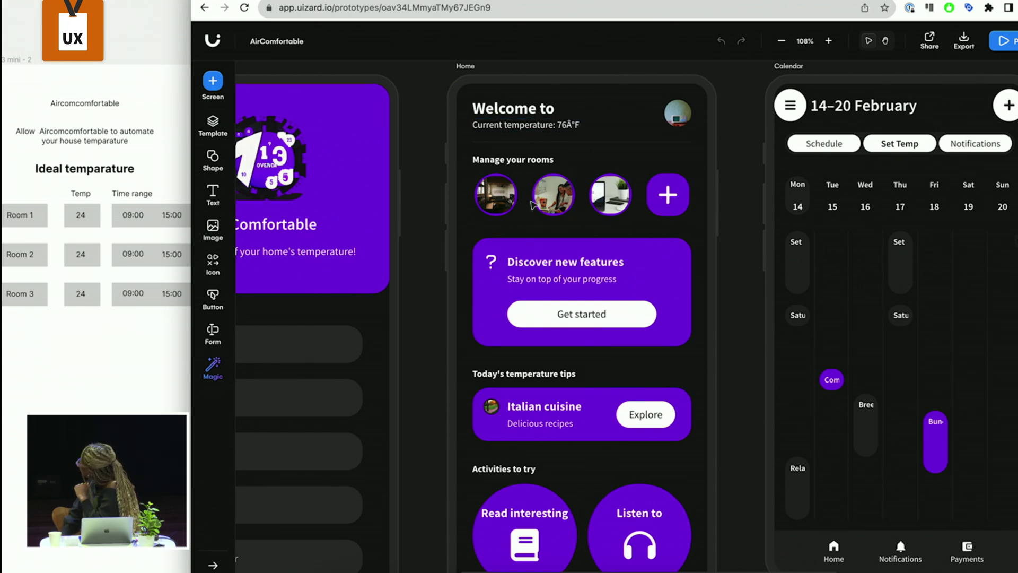
scroll(533, 204, "up", 5)
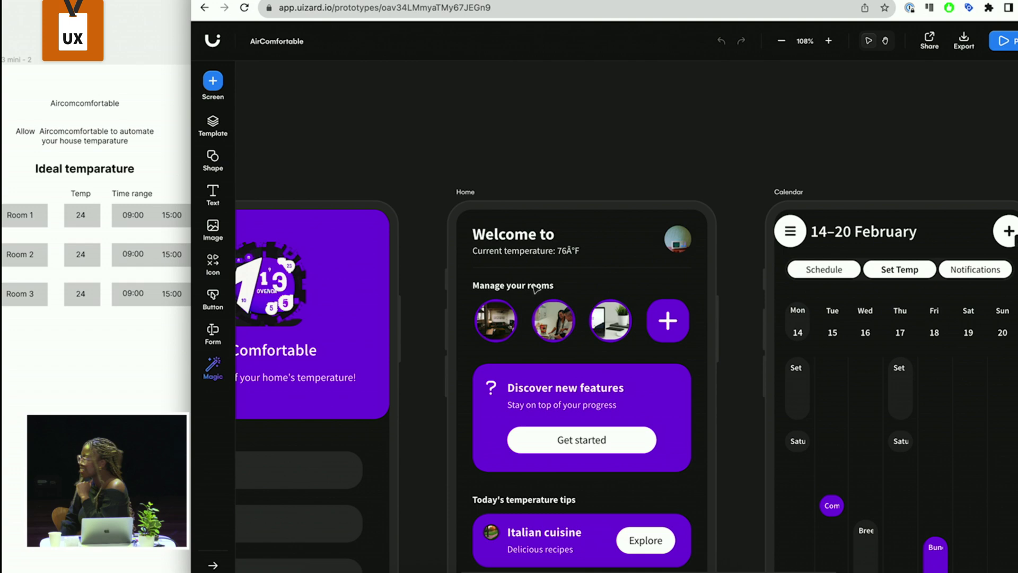
scroll(535, 289, "up", 10)
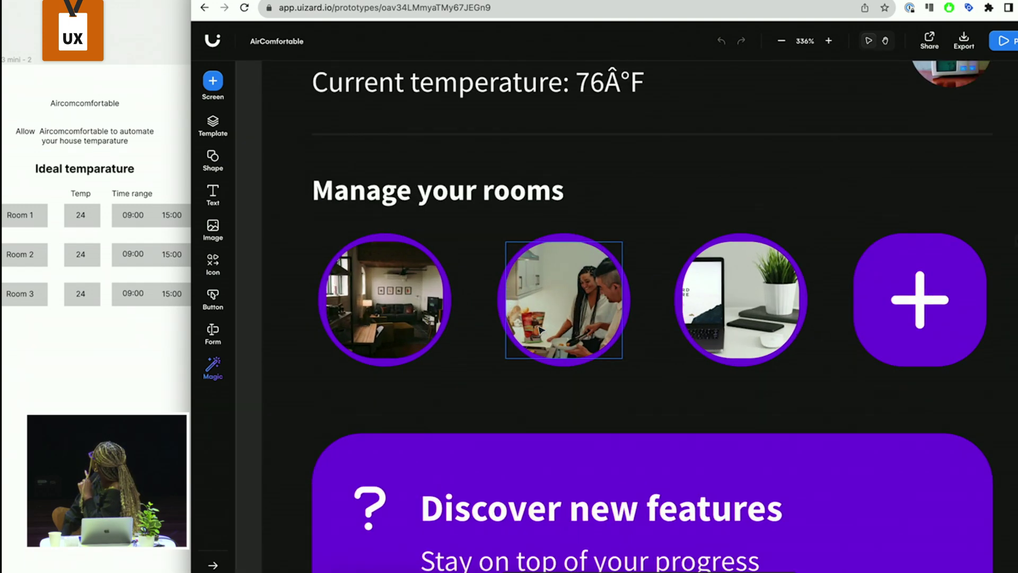
scroll(540, 329, "up", 2)
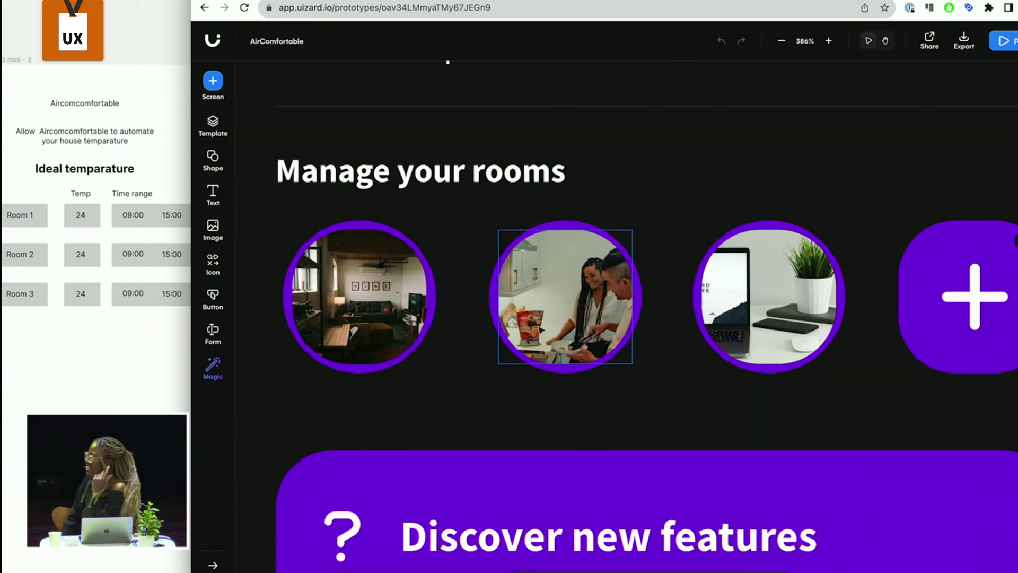
Step: Scroll through the Home screen's rooms, tips, activities and 'See how you rank' list
scroll(539, 329, "down", 10)
scroll(539, 329, "up", 10)
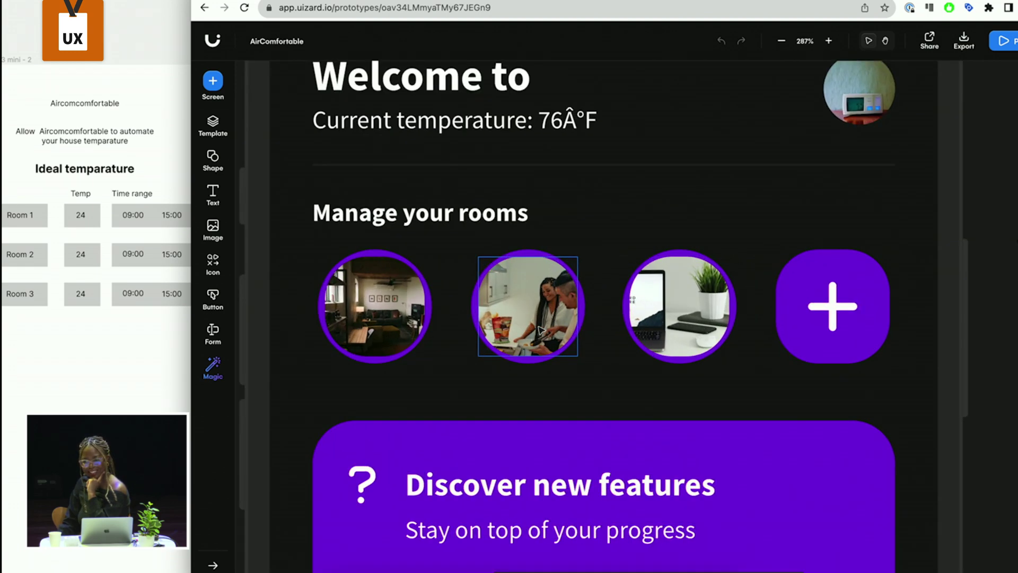
scroll(539, 328, "down", 8)
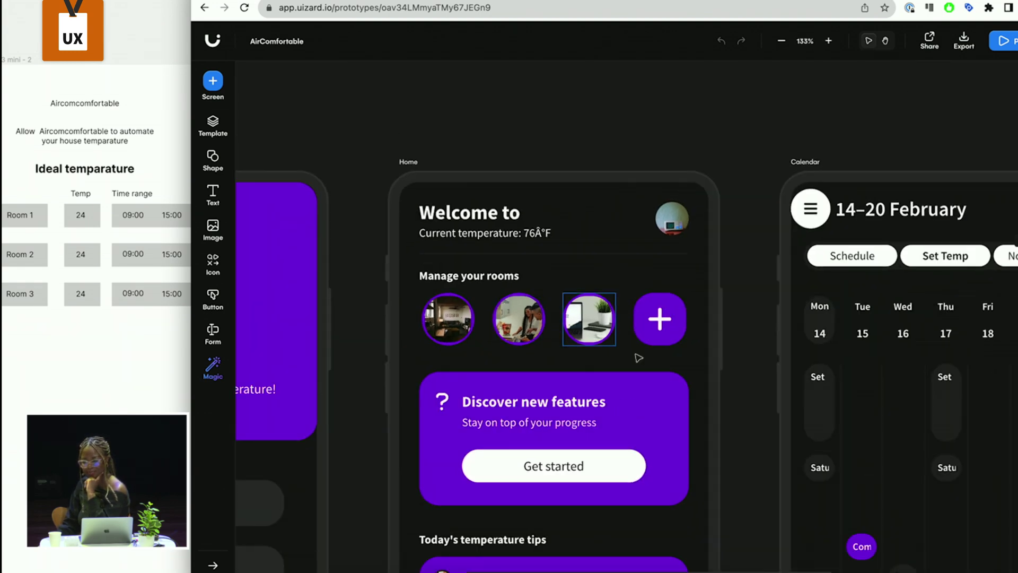
scroll(738, 227, "down", 5)
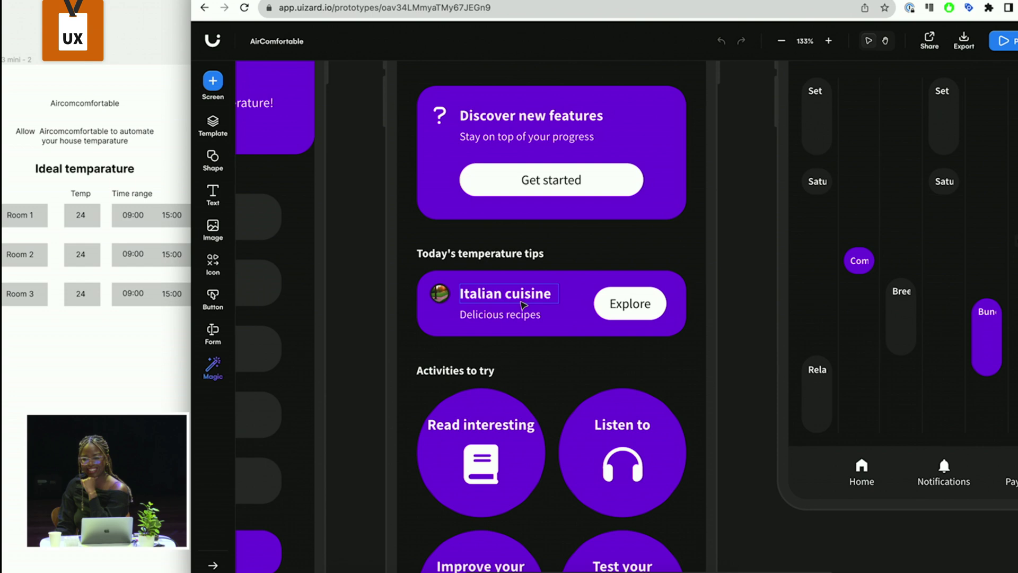
scroll(511, 329, "down", 5)
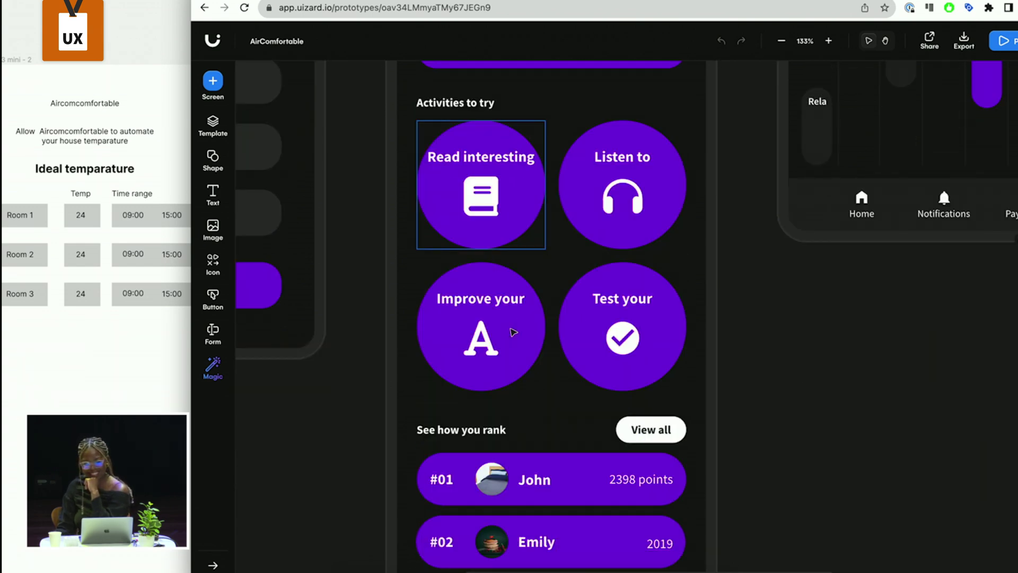
scroll(513, 331, "down", 4)
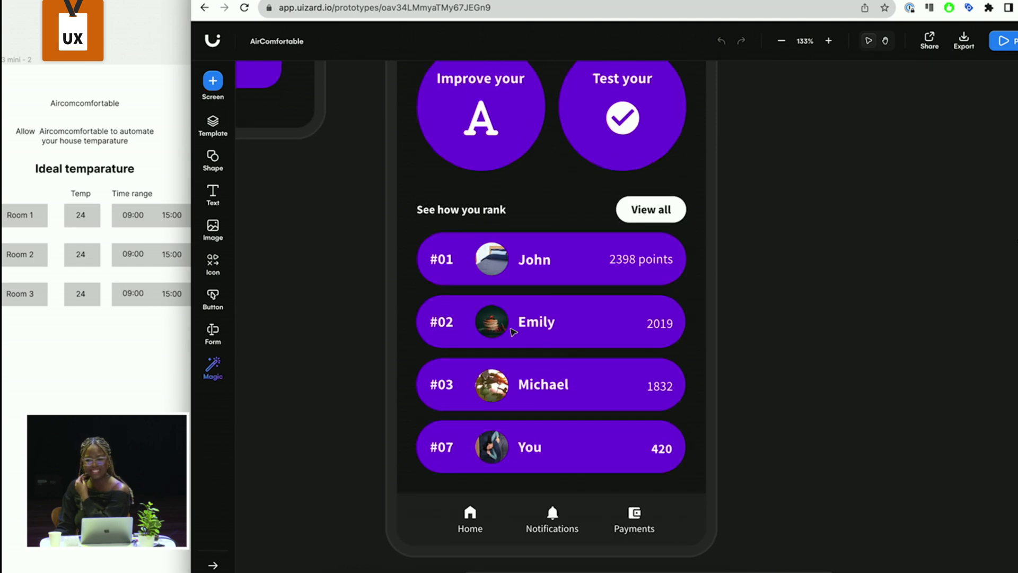
scroll(513, 332, "up", 2)
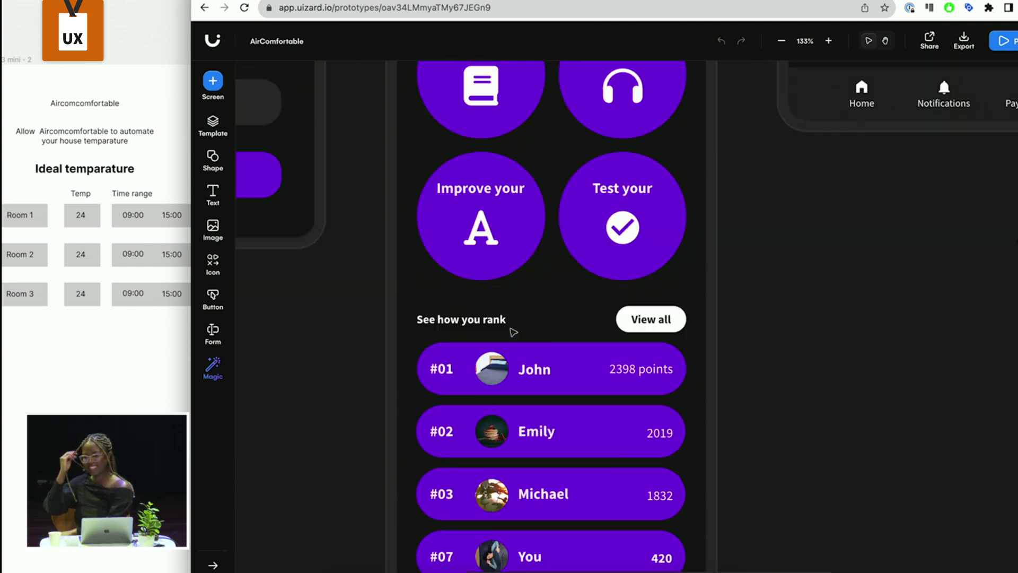
scroll(513, 332, "down", 5)
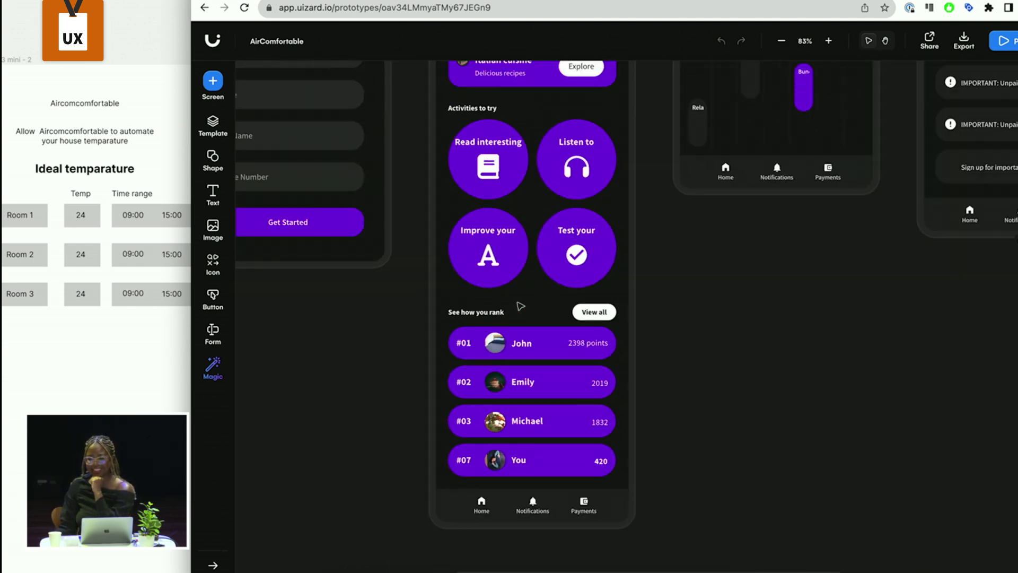
scroll(546, 466, "up", 3)
scroll(536, 276, "up", 2)
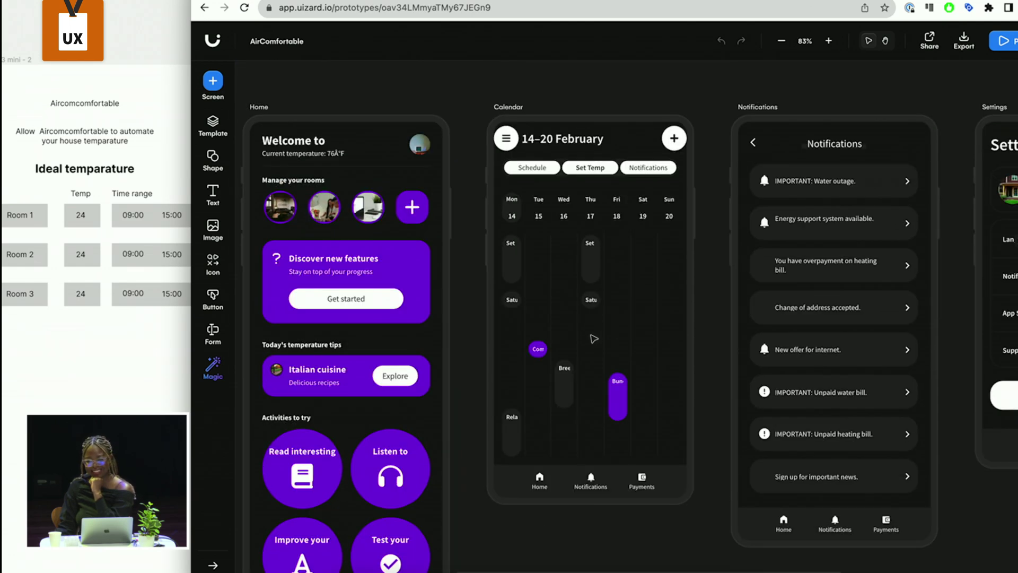
scroll(589, 300, "up", 3)
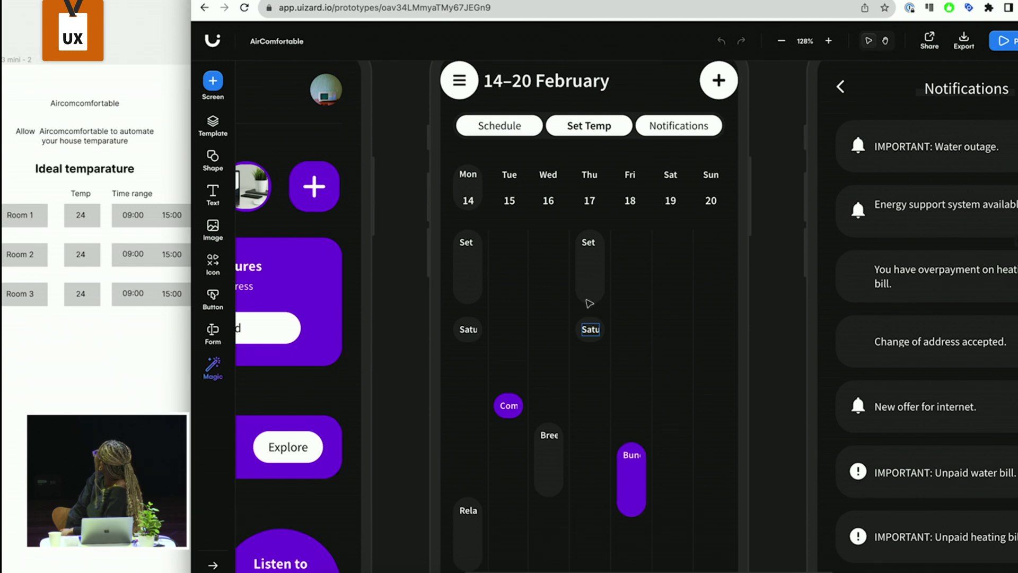
left_click_drag(779, 252, 424, 232)
left_click(577, 137)
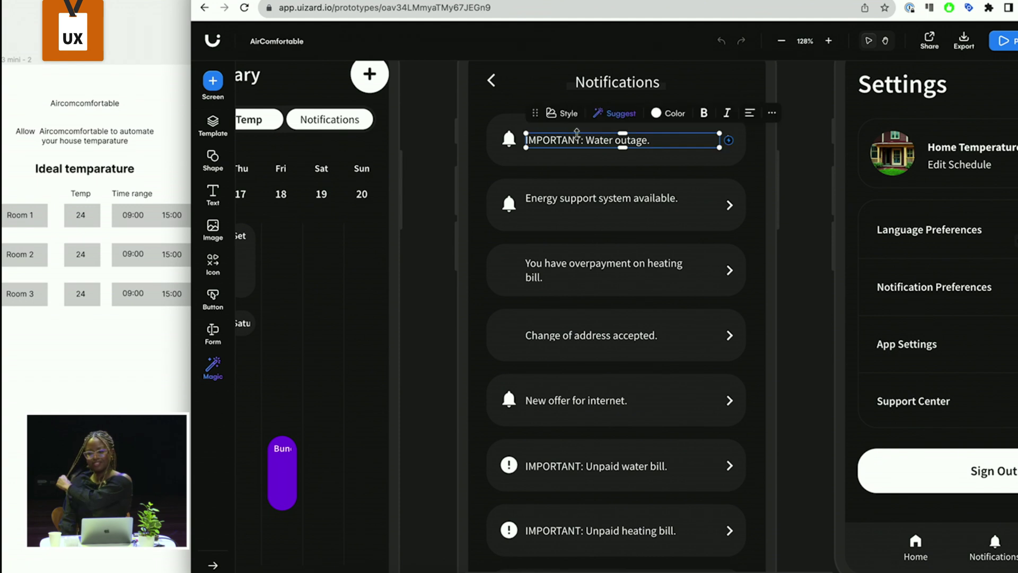
left_click(588, 261)
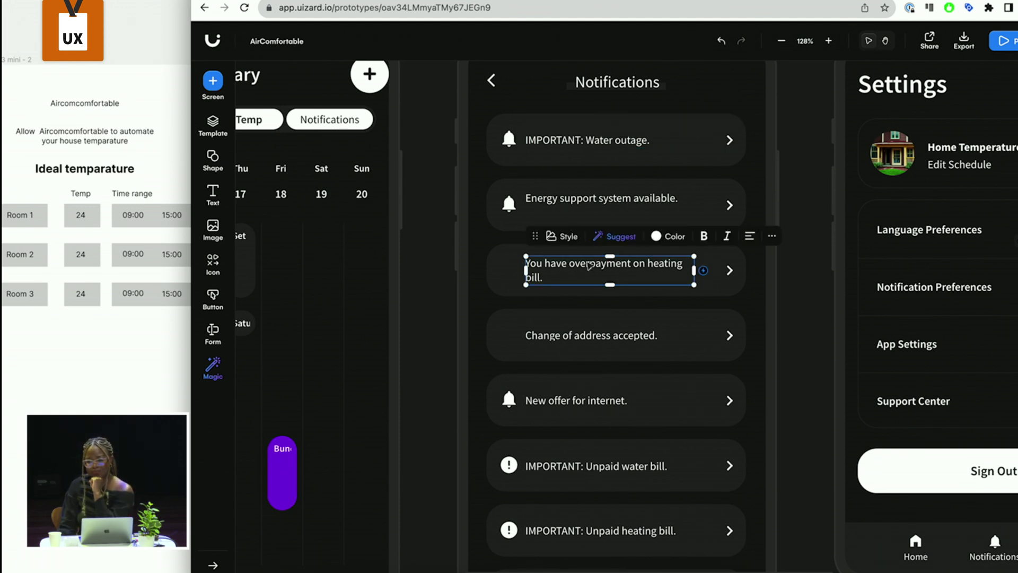
scroll(589, 270, "down", 4)
left_click(594, 305)
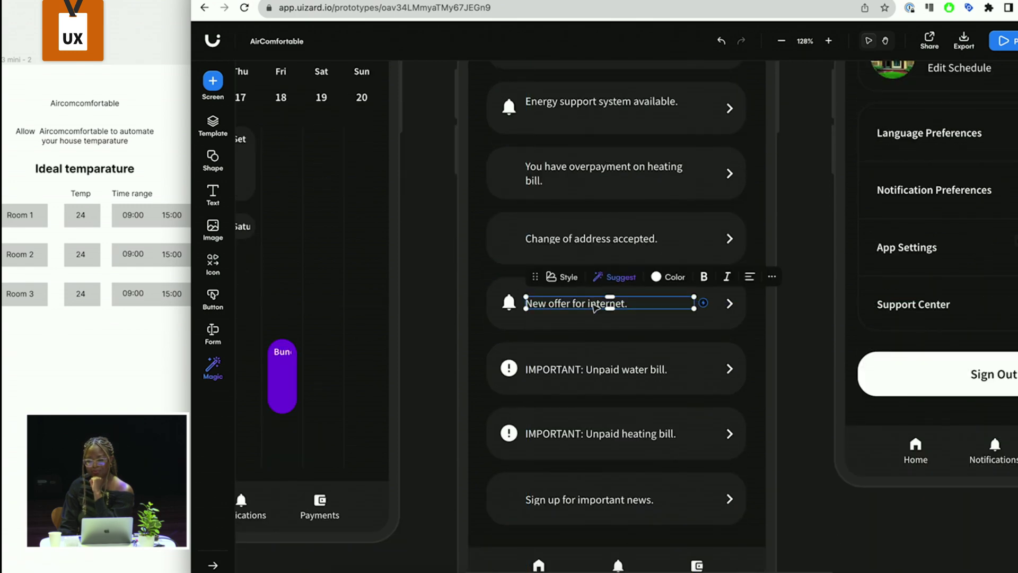
left_click(795, 428)
left_click_drag(797, 352, 875, 336)
left_click_drag(392, 397, 778, 390)
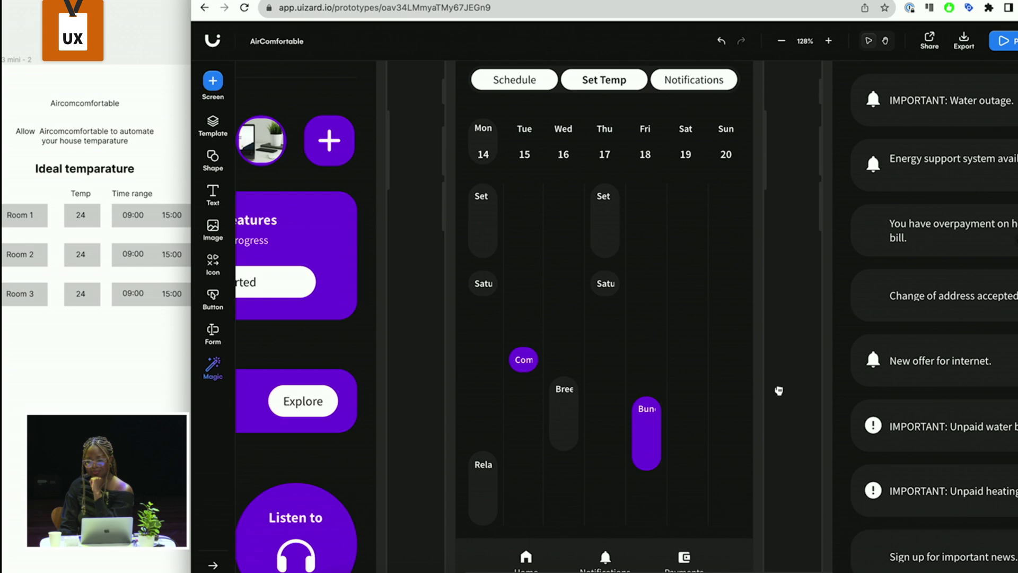
scroll(727, 357, "left", 10)
scroll(723, 284, "down", 5)
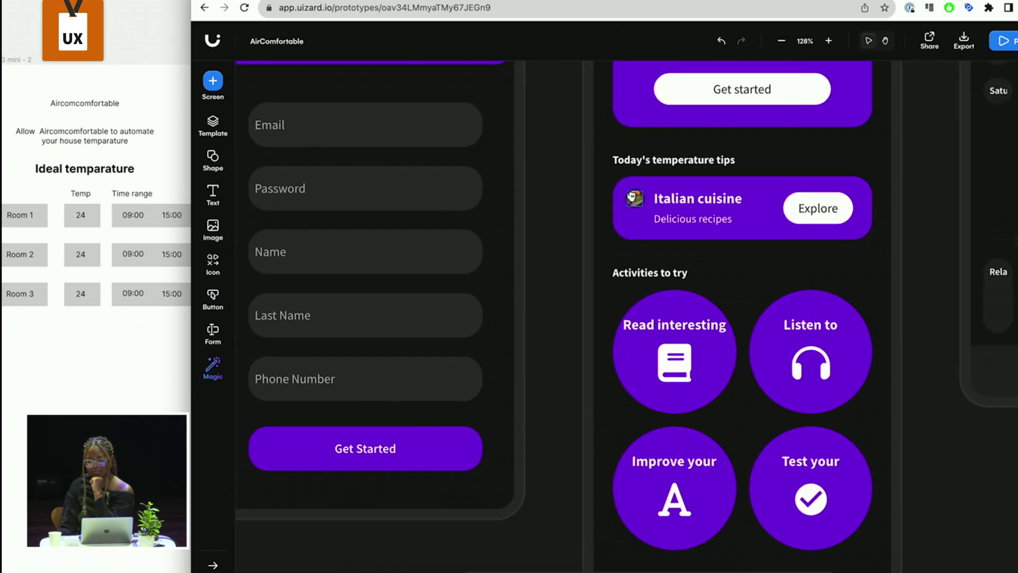
scroll(603, 255, "down", 2)
scroll(603, 255, "right", 2)
scroll(603, 255, "down", 3)
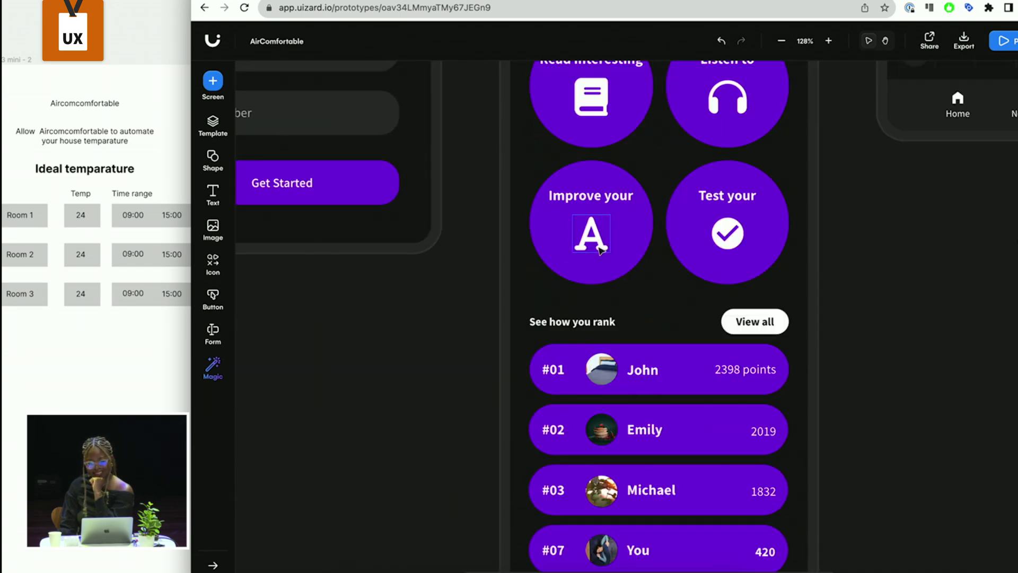
scroll(601, 249, "down", 5)
scroll(671, 268, "down", 6)
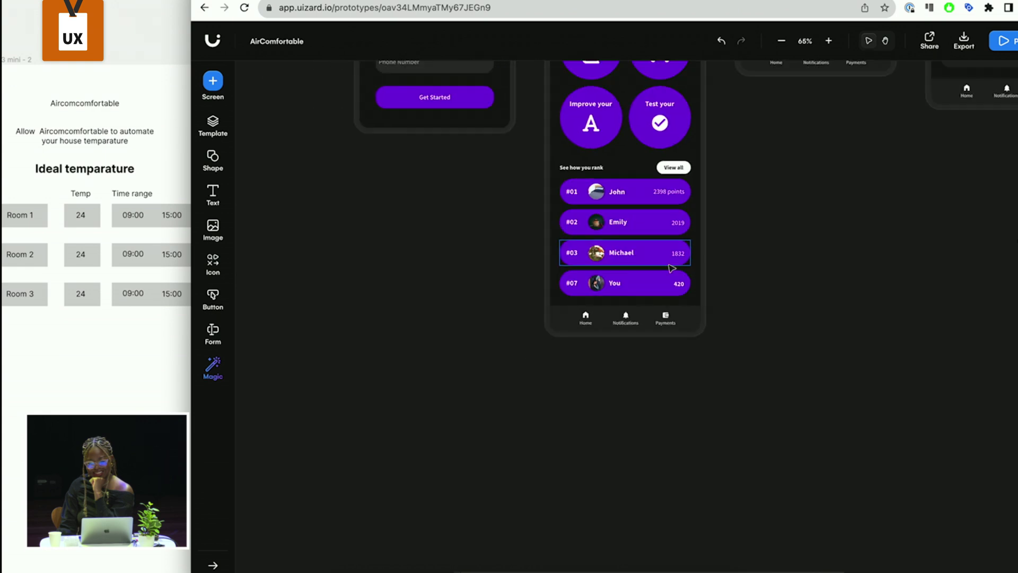
scroll(831, 352, "up", 5)
scroll(831, 352, "left", 1)
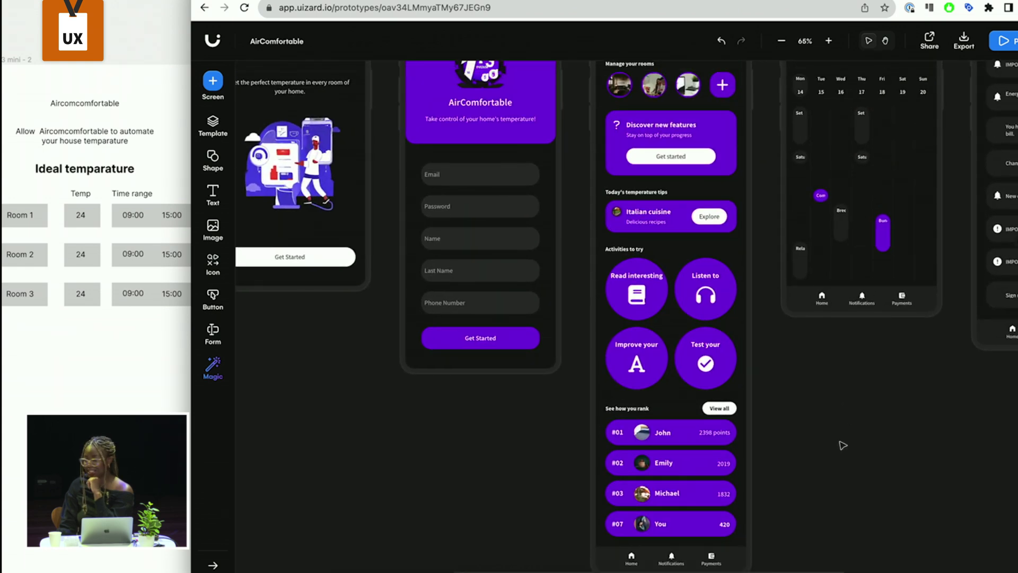
scroll(768, 461, "down", 1)
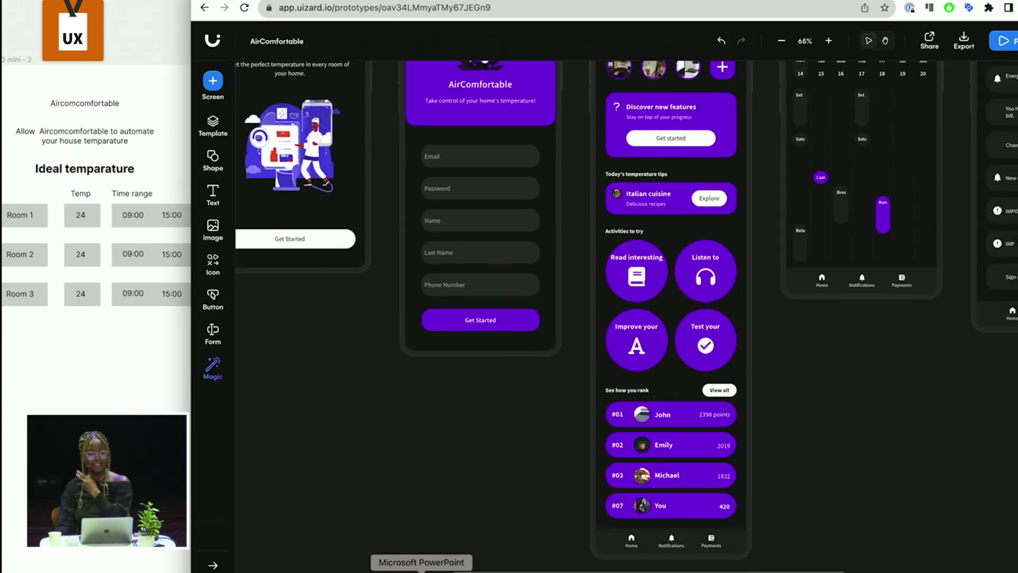